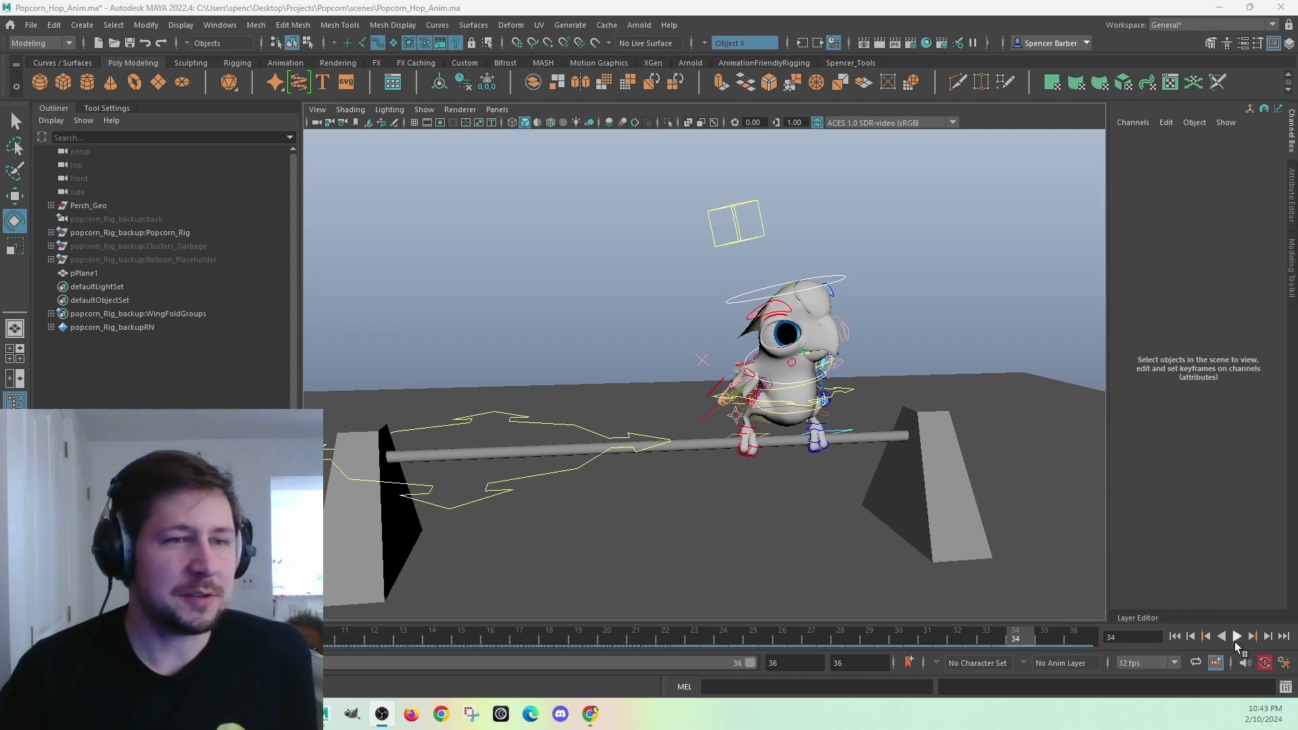
- Set the scene's frame rate to 24 fps, playing back the bird's hop animation before and after the change
left_click(1236, 637)
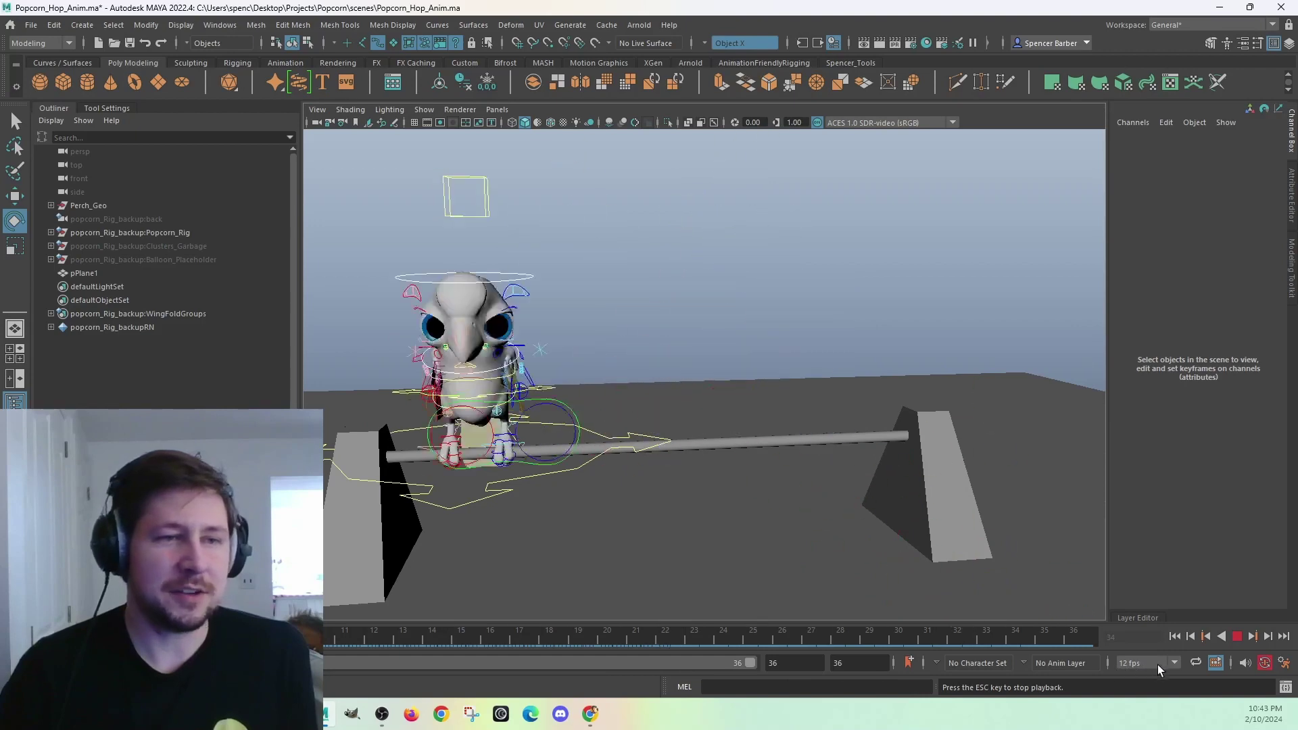
left_click(1236, 638)
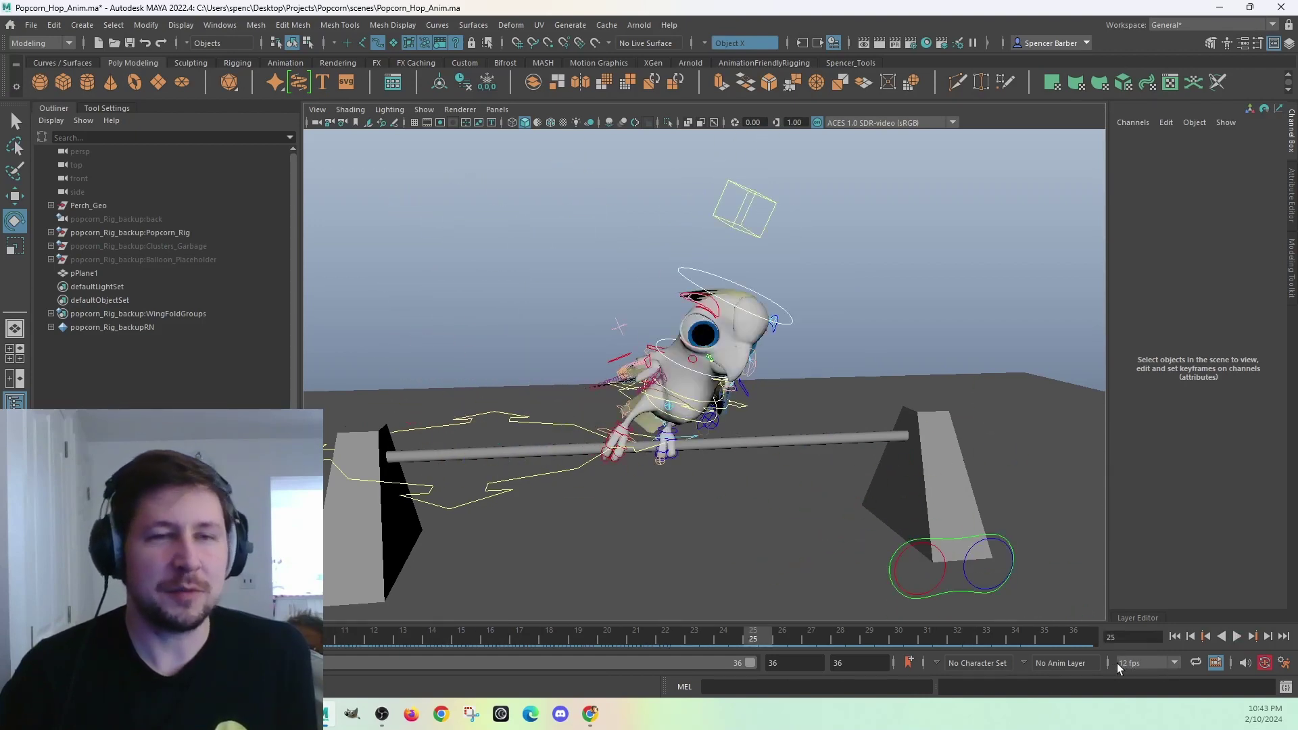
left_click(1166, 663)
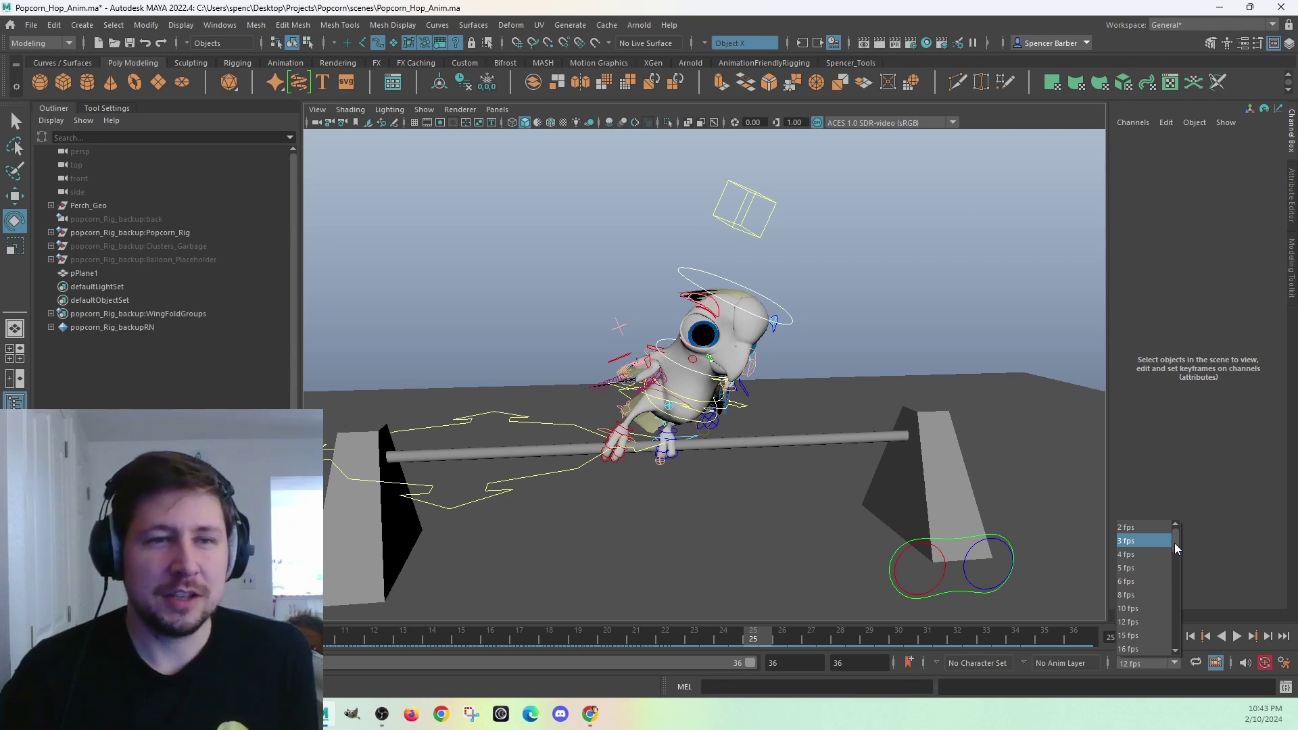
left_click_drag(1174, 542, 1174, 564)
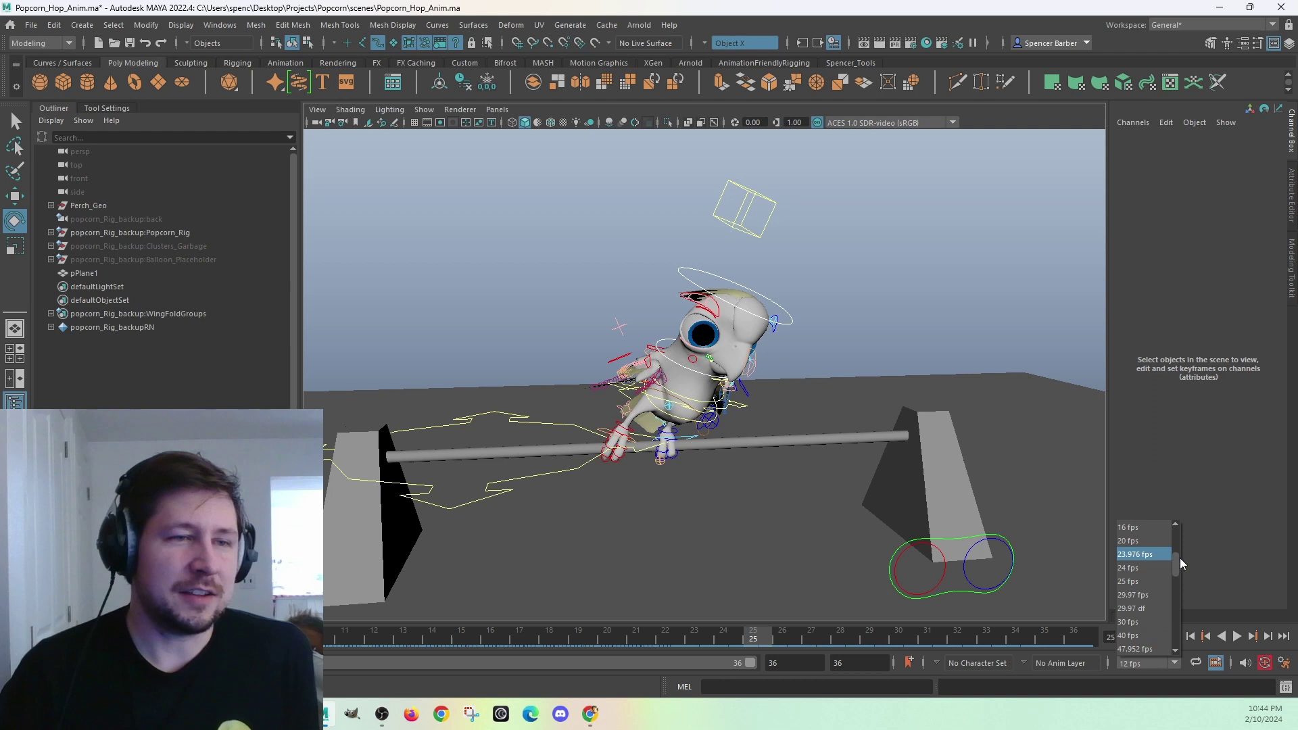
left_click(1137, 567)
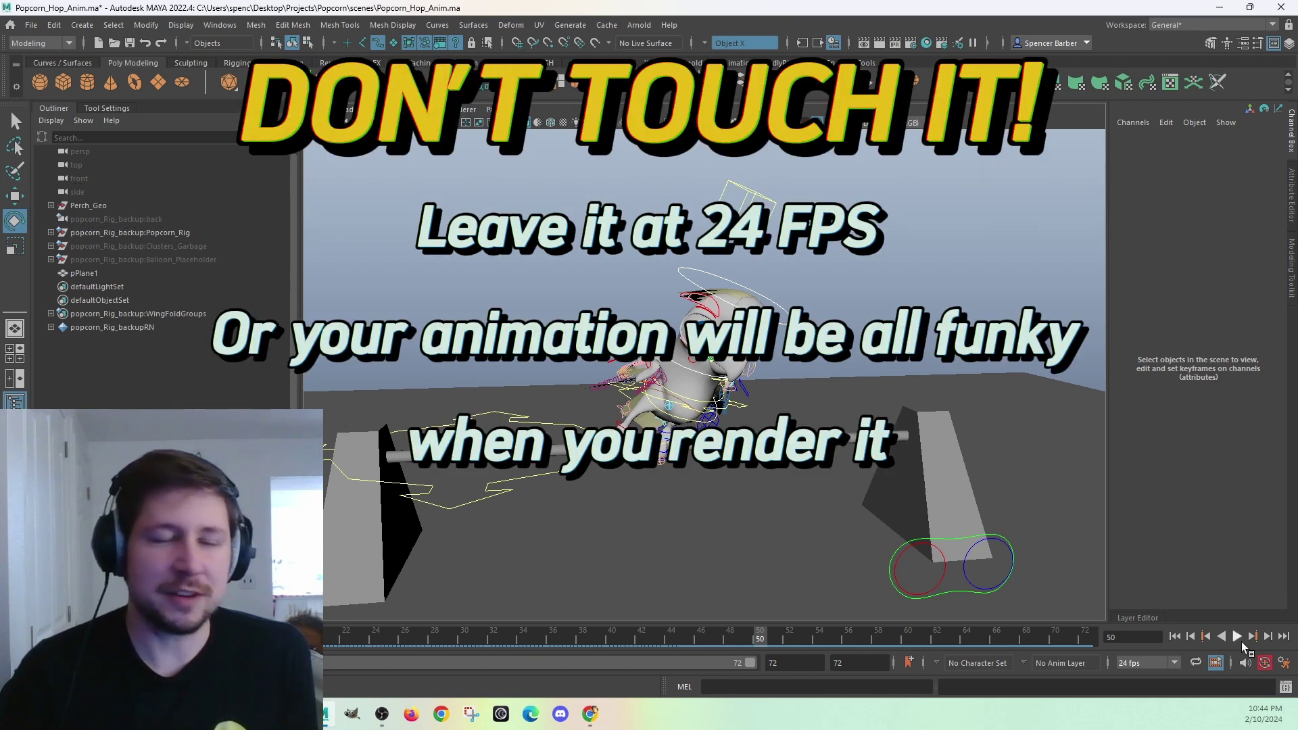
left_click(1236, 636)
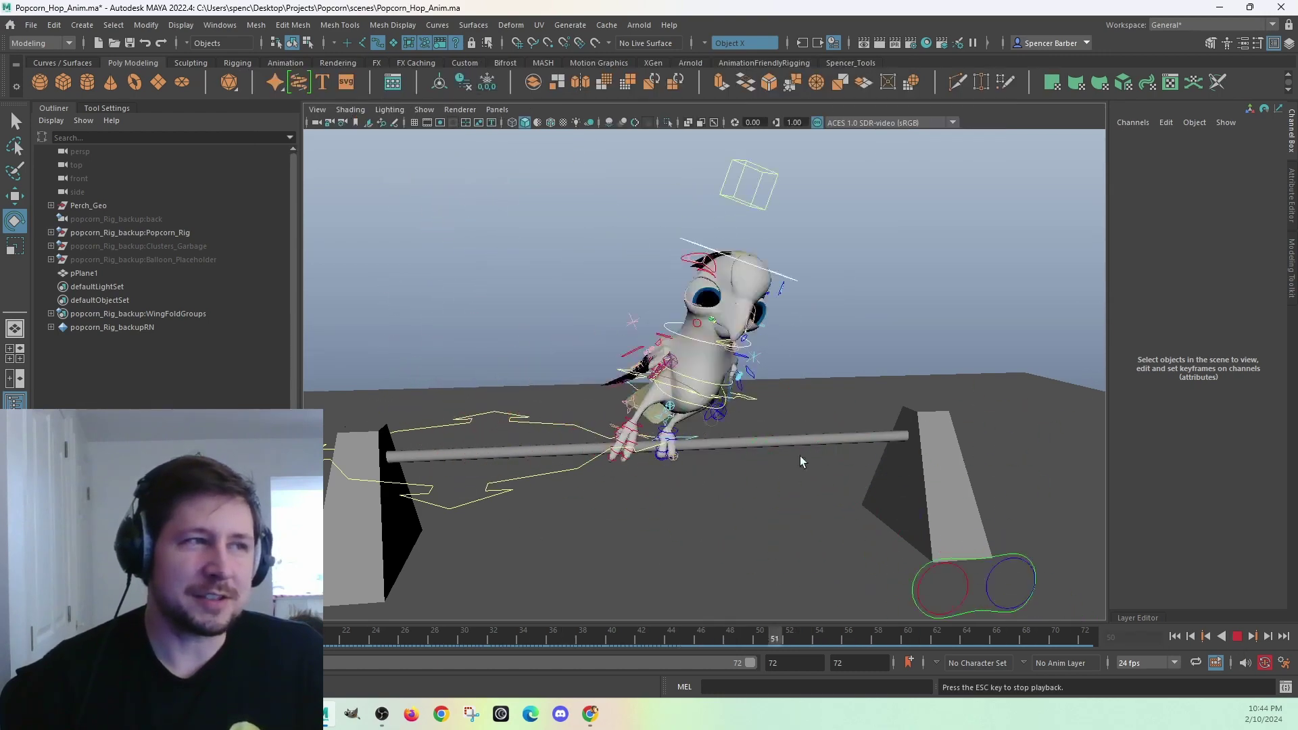
left_click(1236, 636)
- Set the time slider's playback speed to Real-time and play back the hop animation
right_click(1014, 635)
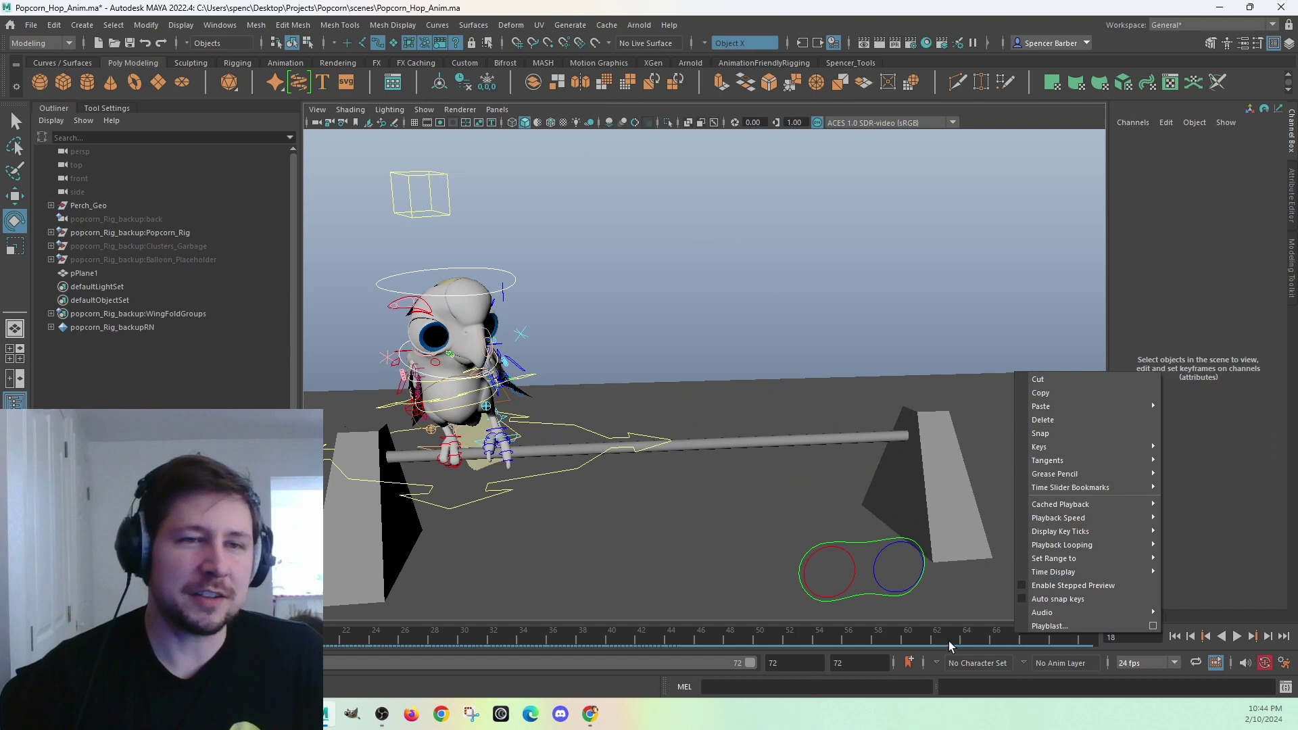
mouse_move(1089, 571)
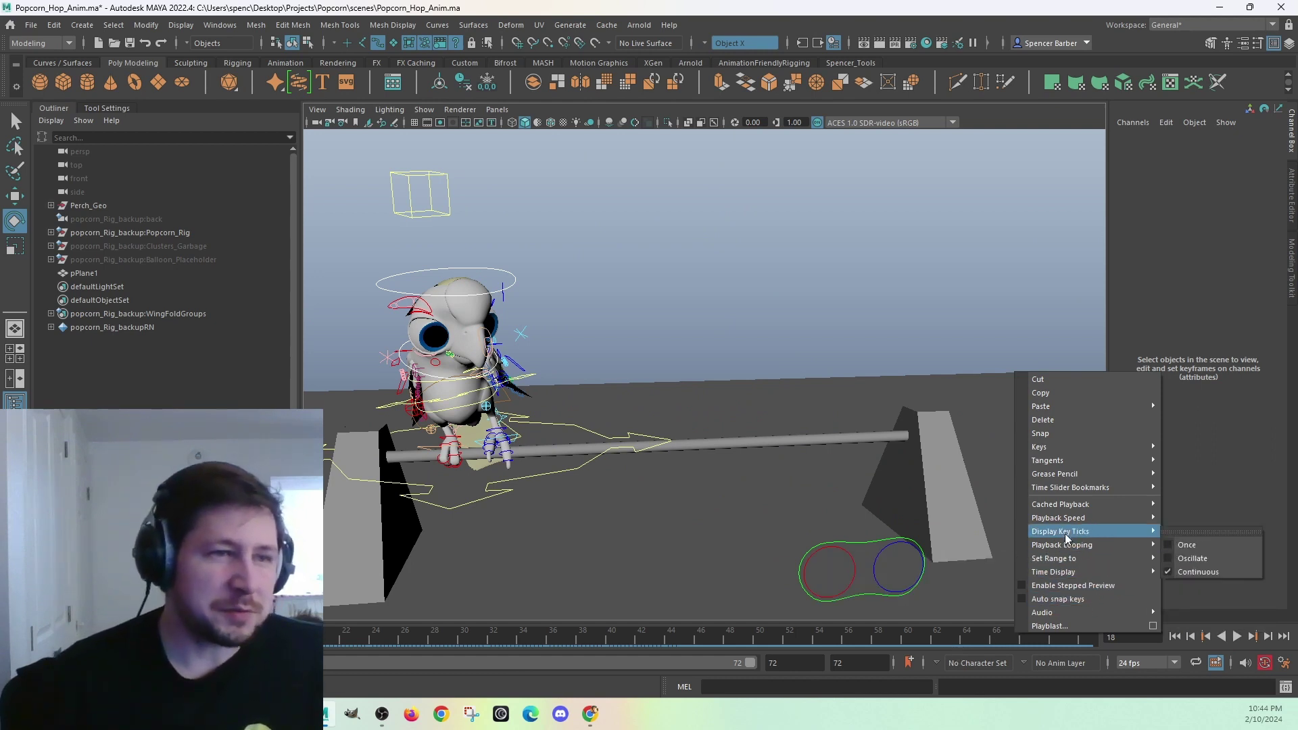
mouse_move(1081, 517)
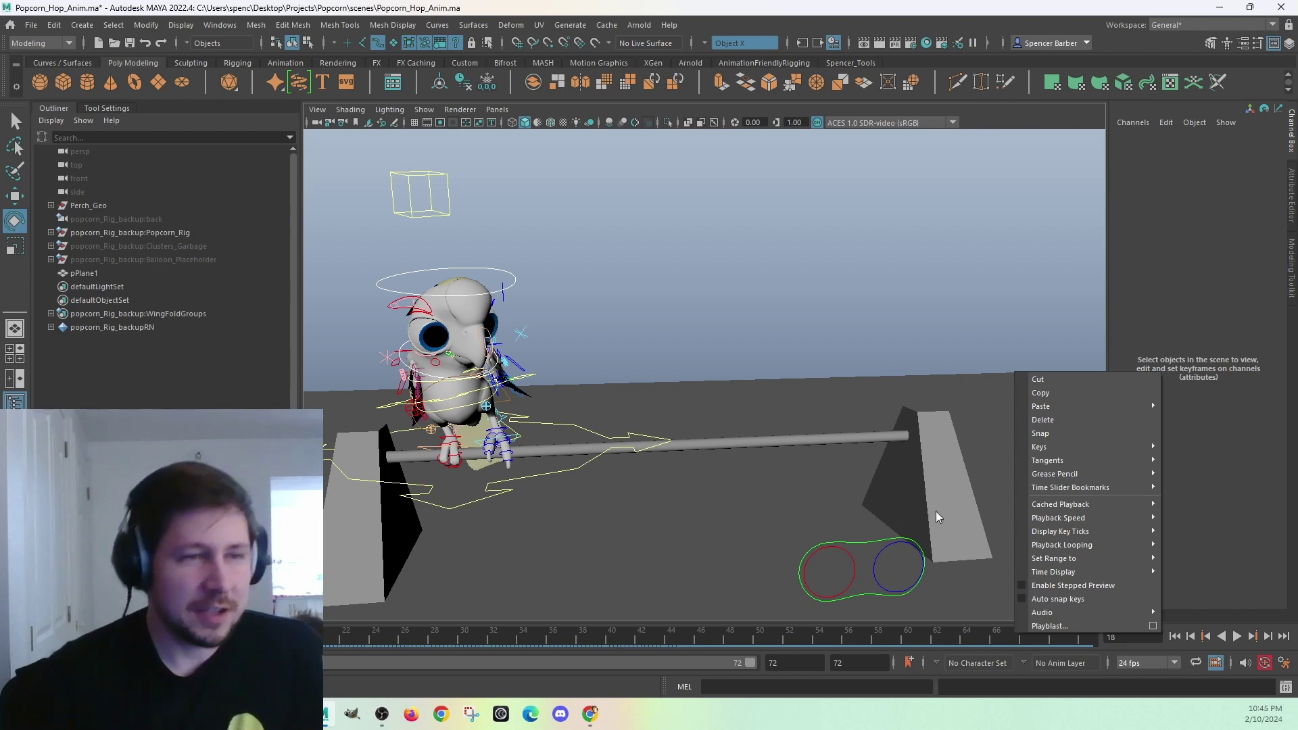
mouse_move(1018, 502)
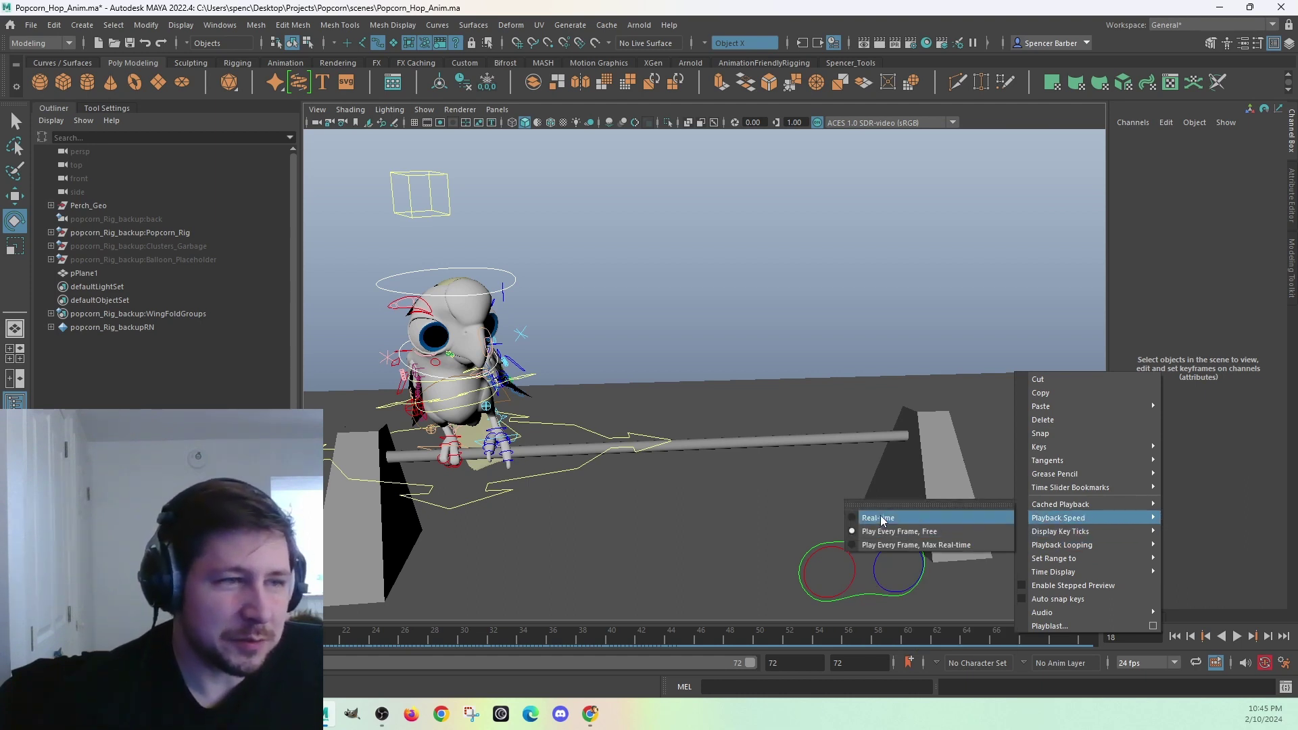
left_click(879, 518)
left_click(1236, 636)
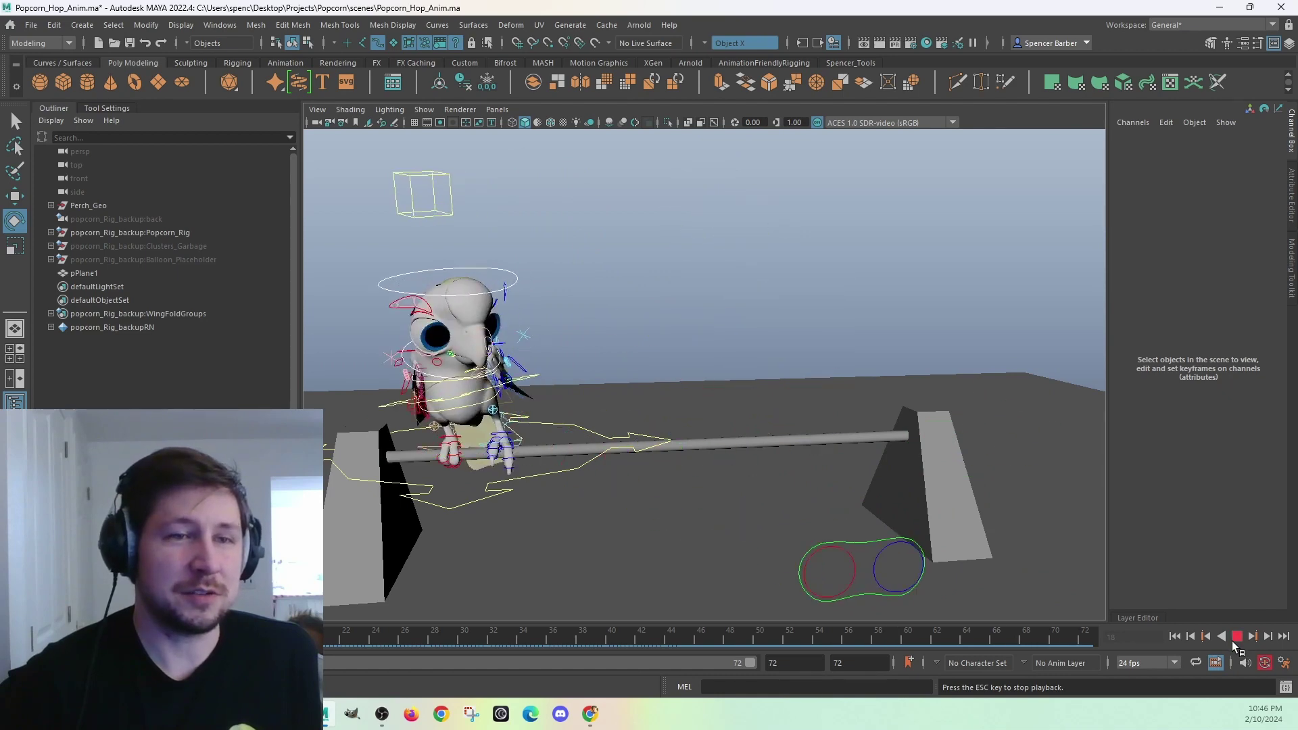
left_click(1235, 641)
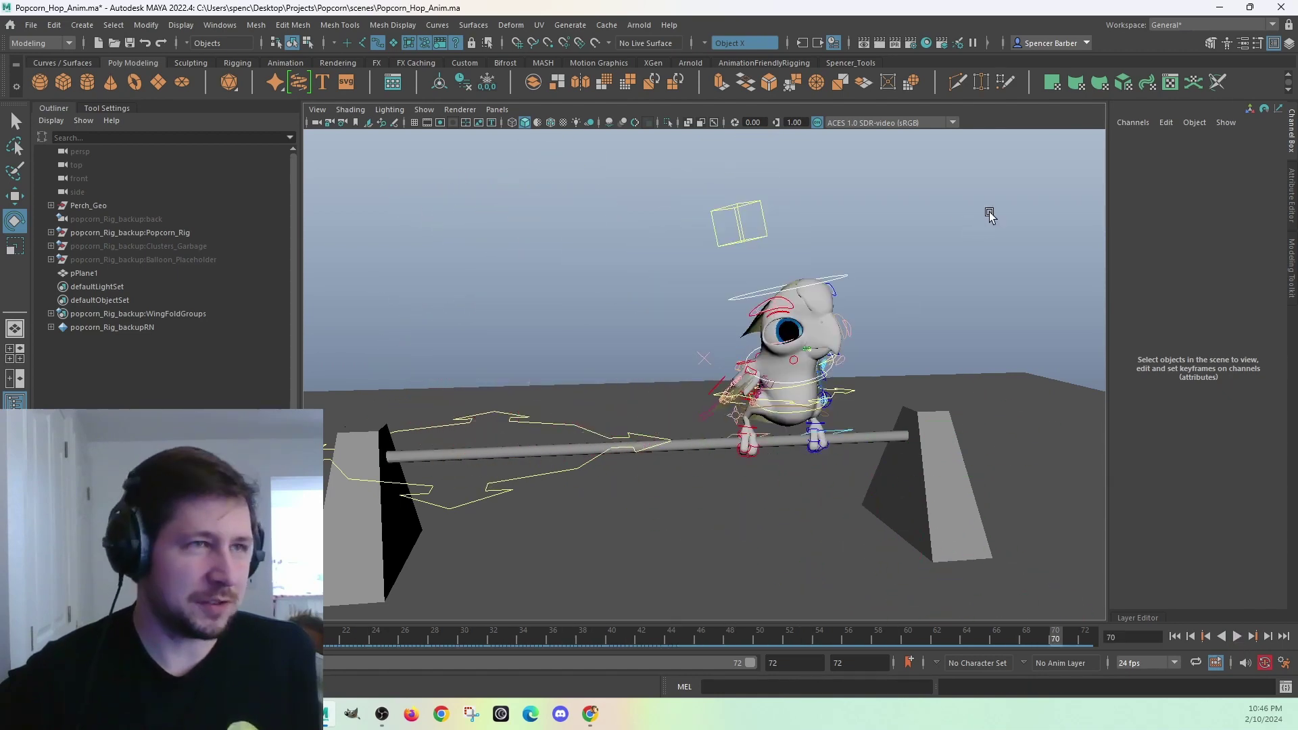
- Select all of the bird rig's controls and play through the keyed animation
left_click_drag(1019, 166, 313, 563)
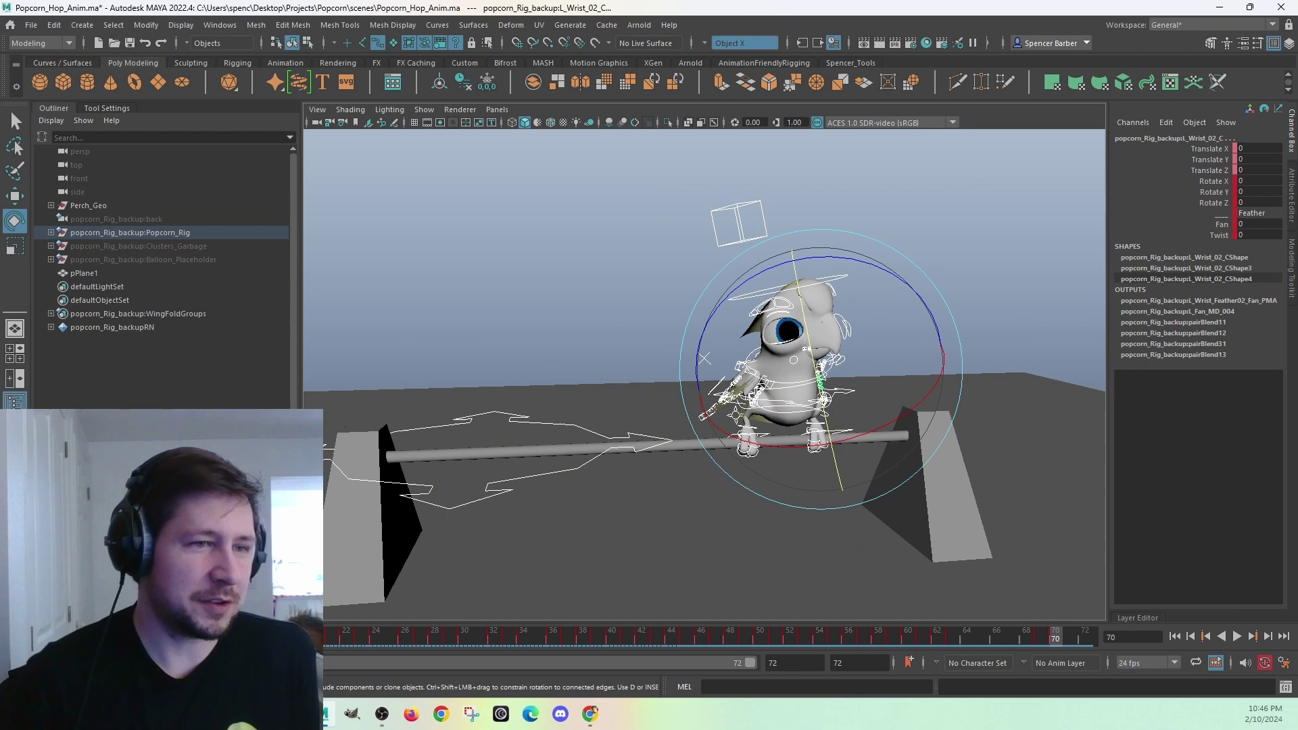
left_click(1079, 643)
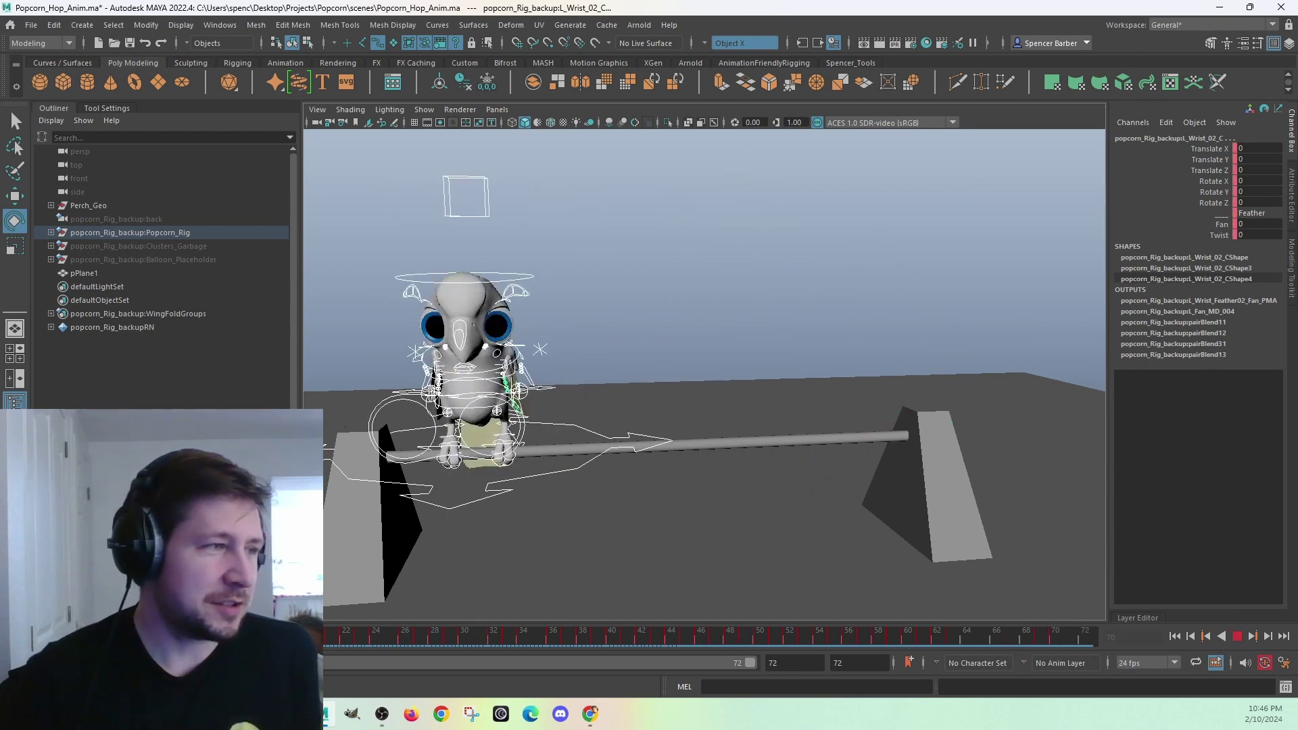
key("Escape")
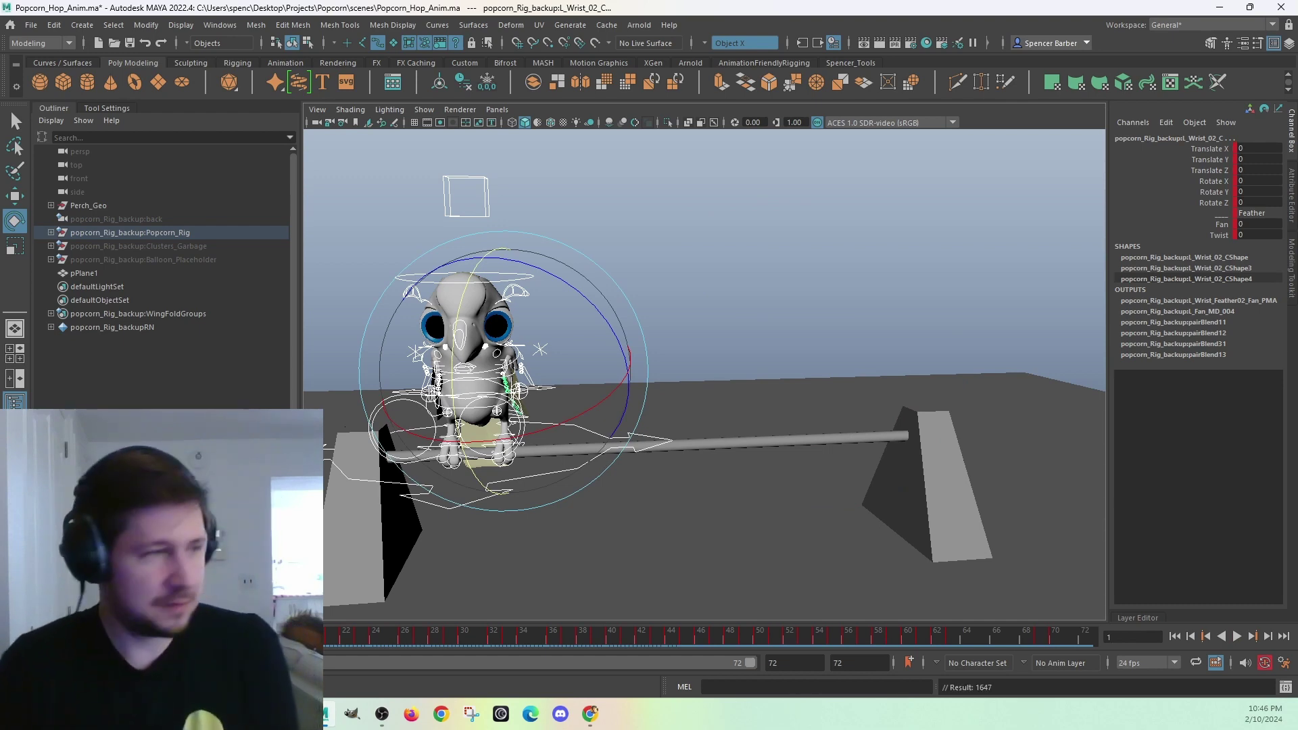
key("alt+v")
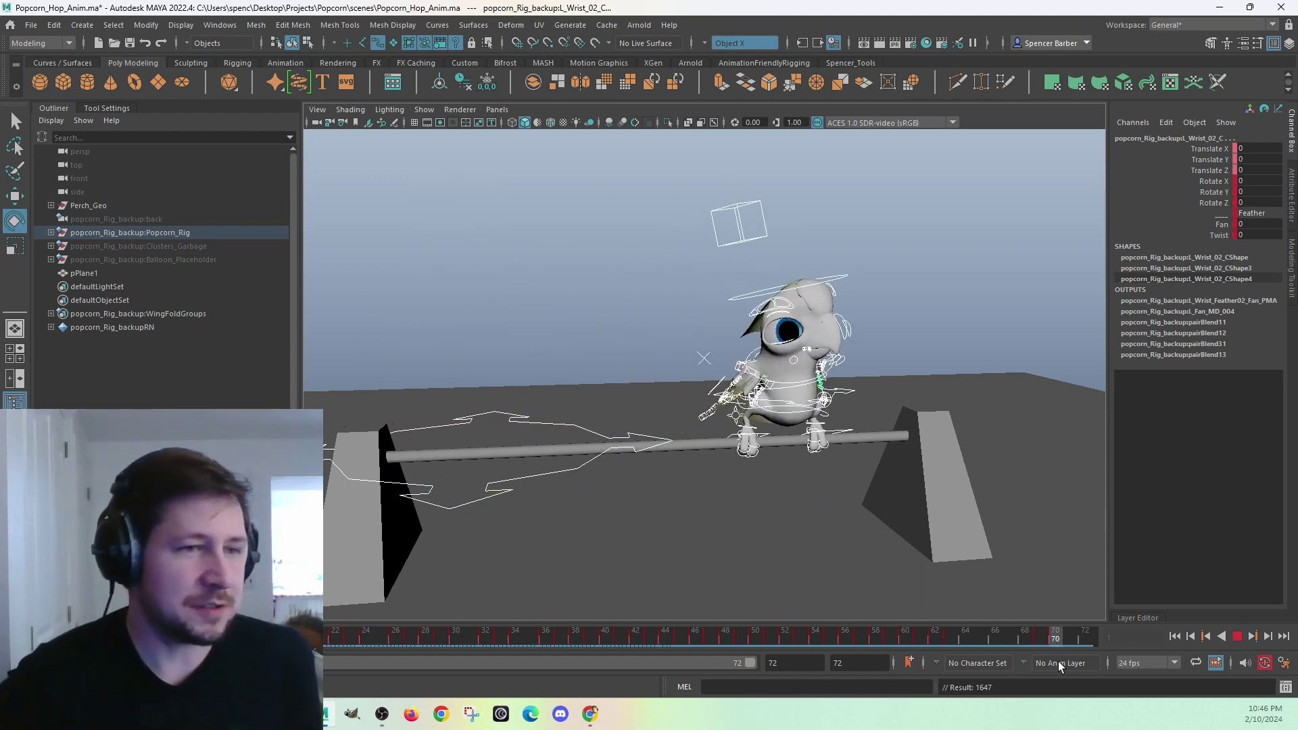
key("Escape")
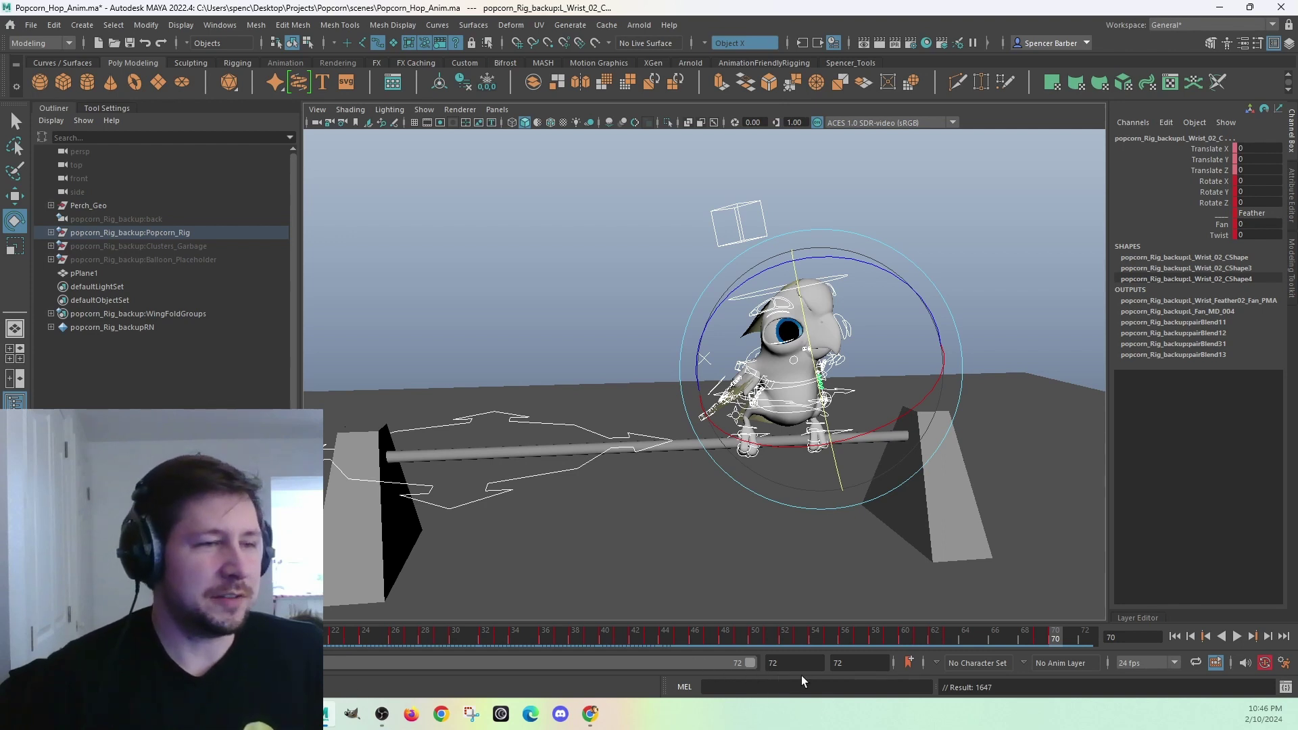
- Extend the end of the playback range to frame 140
double_click(853, 668)
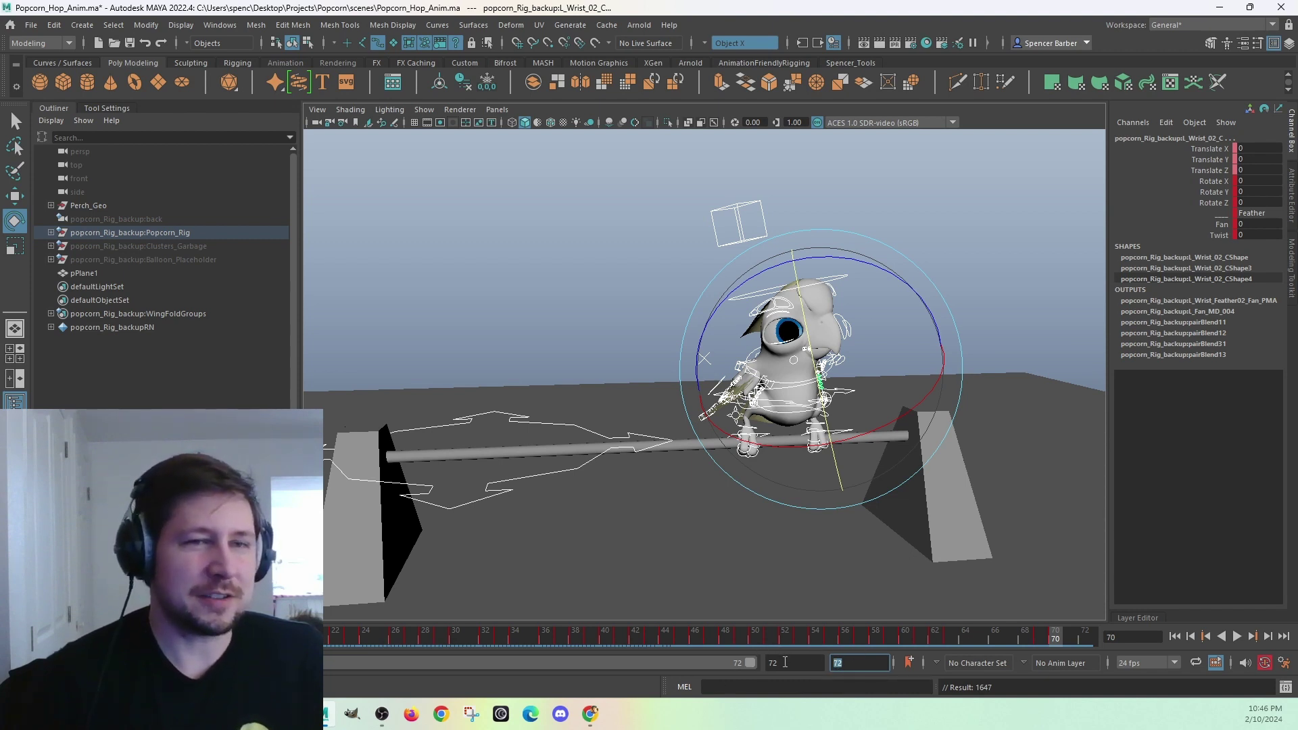
left_click(786, 664)
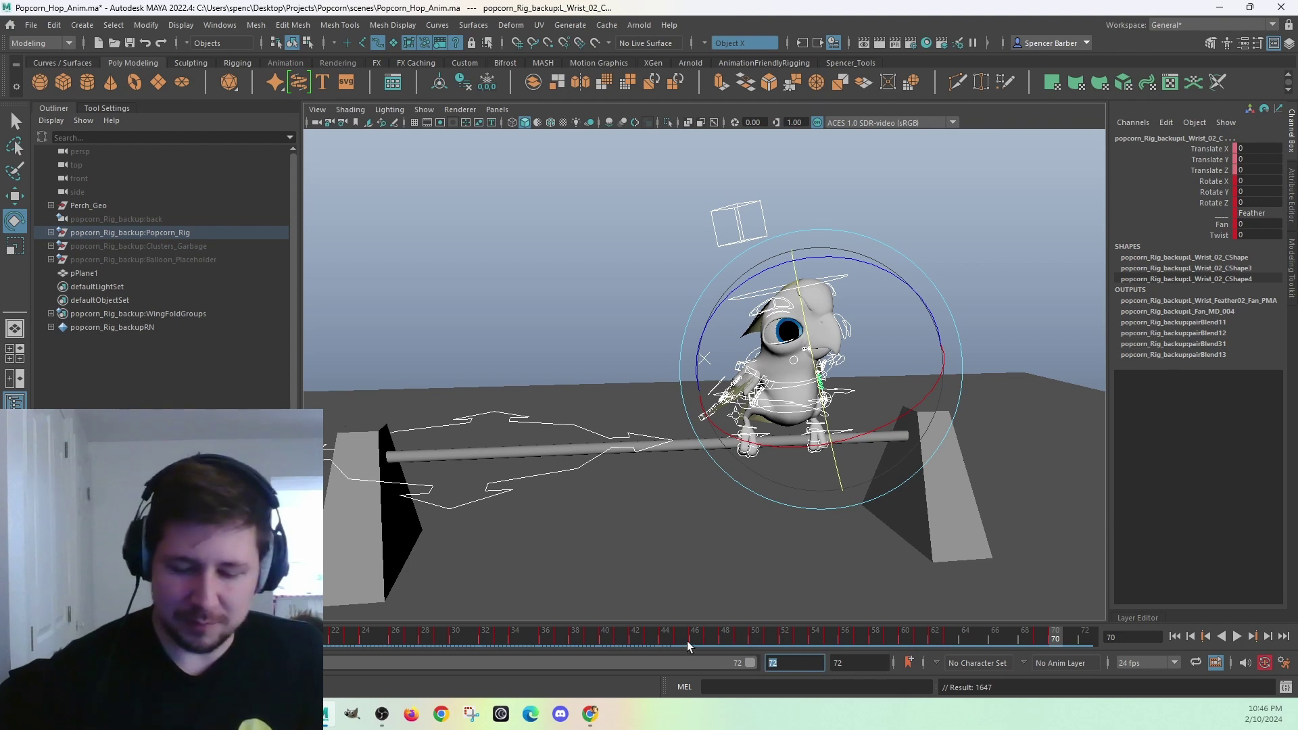
type("140")
key("Return")
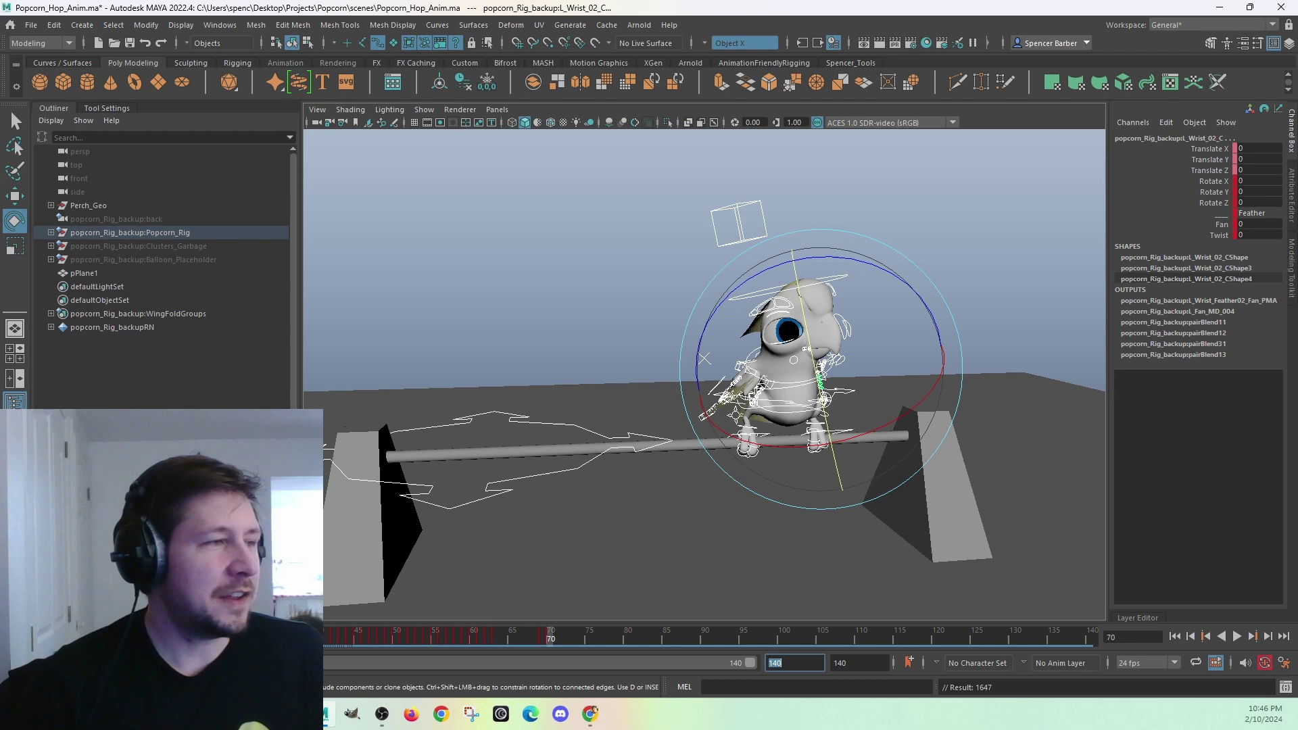
- Stretch the full range of the rig's keys on the time slider out to frame 140 and play back the animation
key("alt+shift+v")
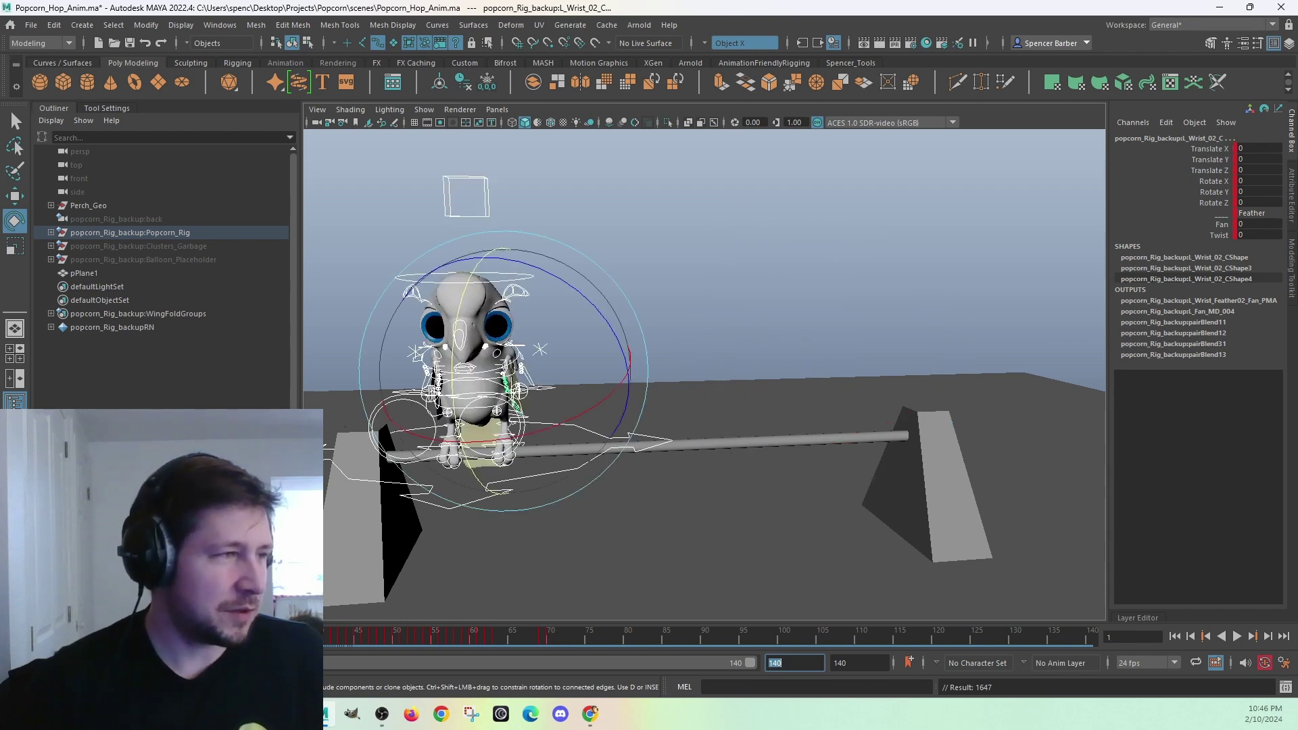
key("alt+v")
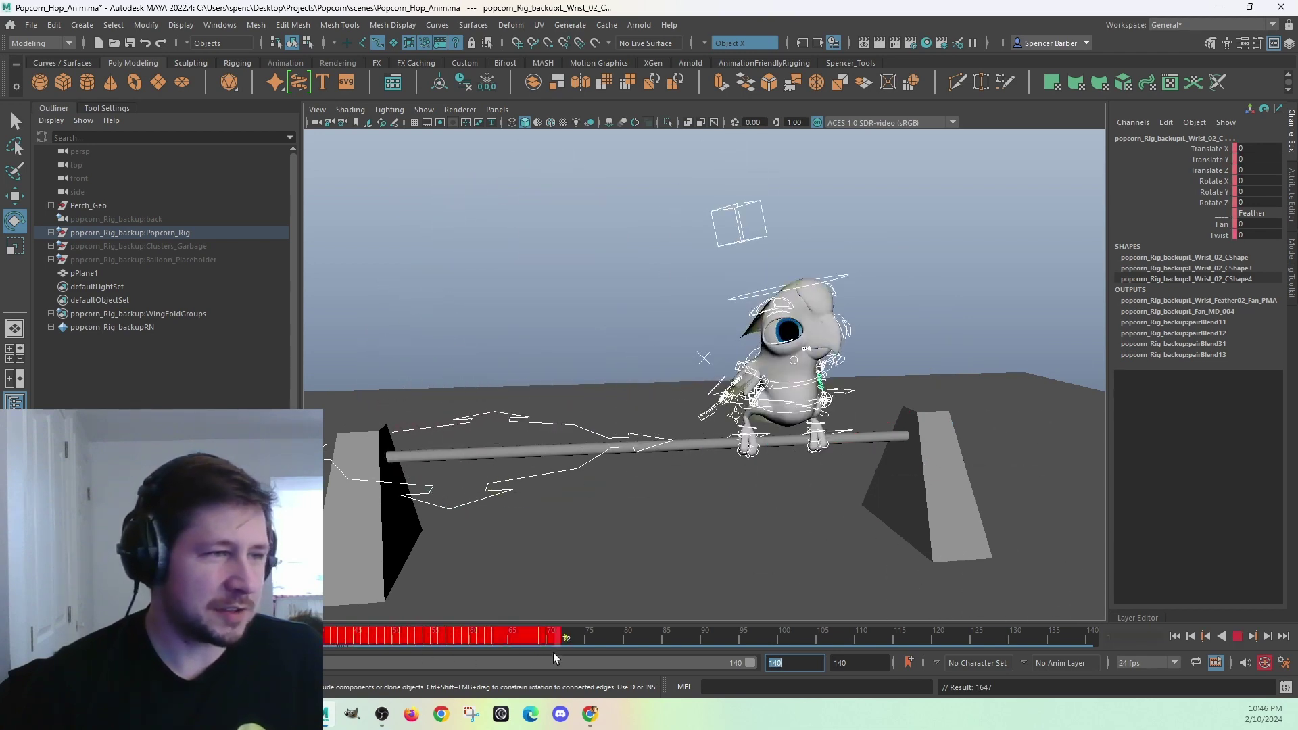
key("alt+v")
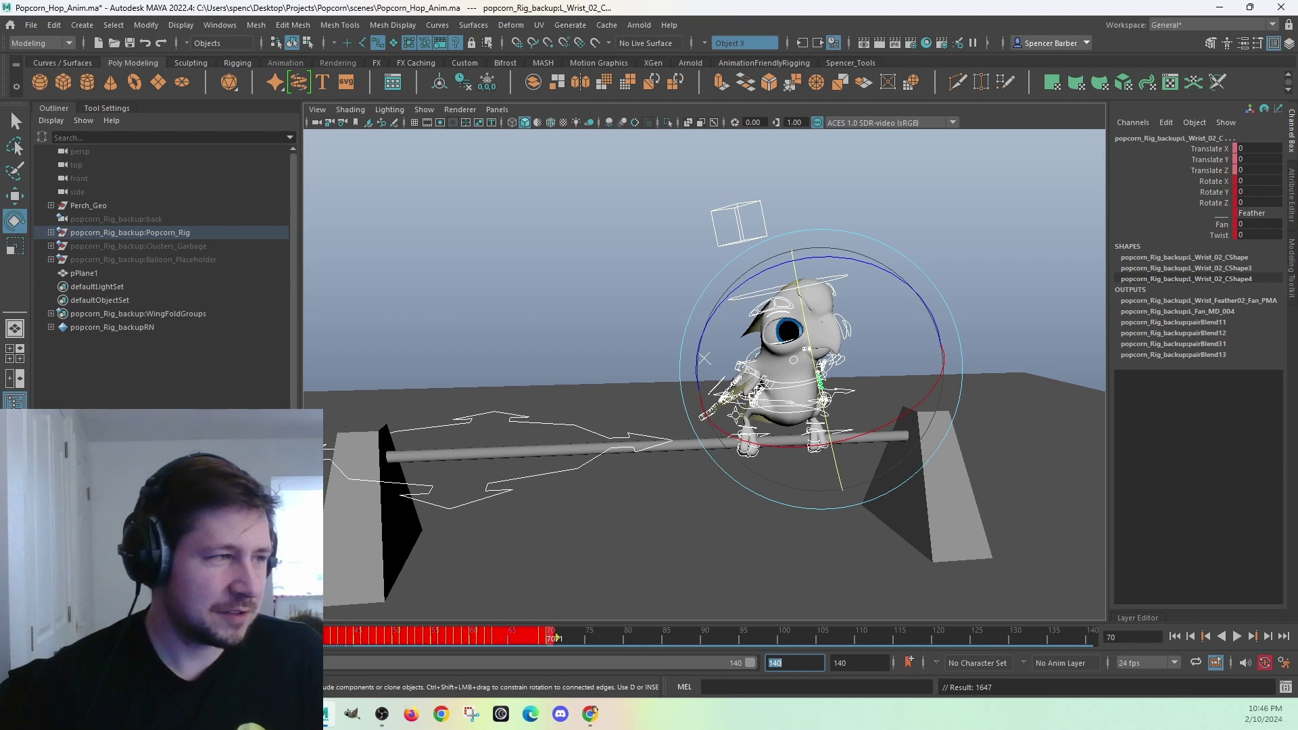
key("alt+v")
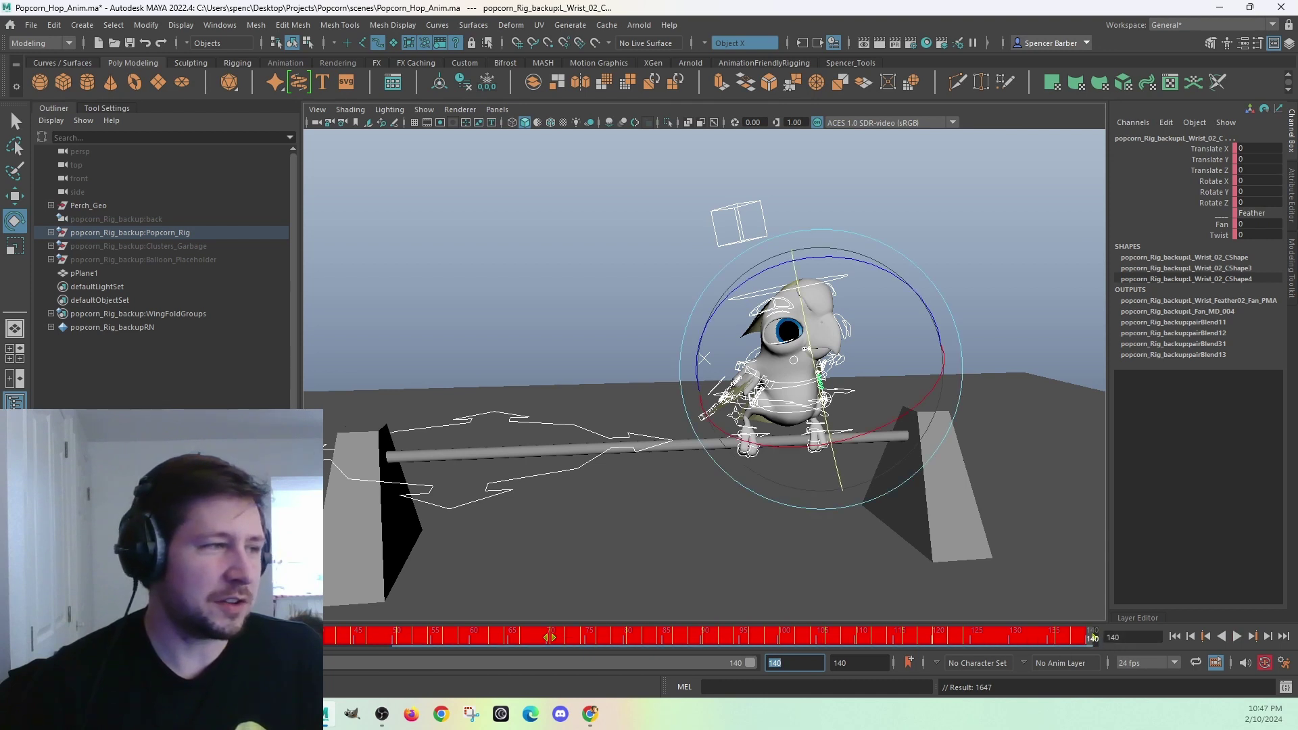
left_click(569, 533)
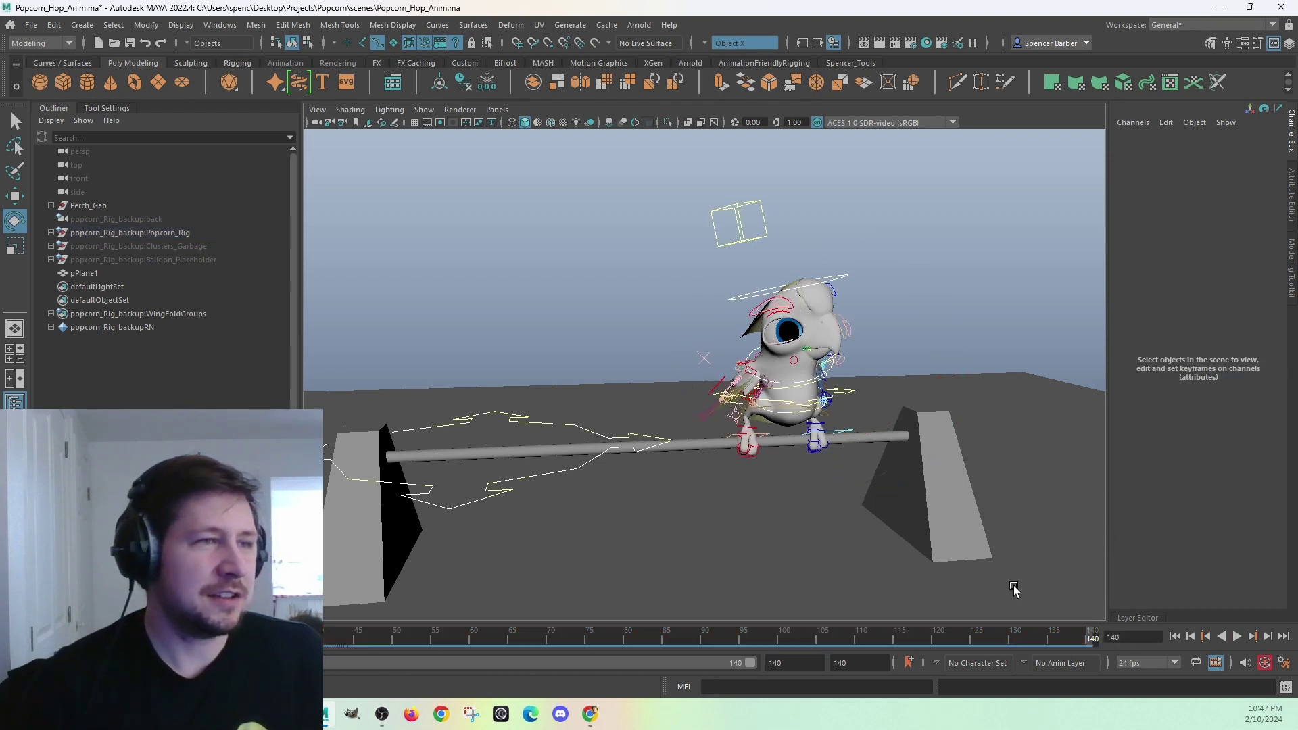
left_click(1238, 637)
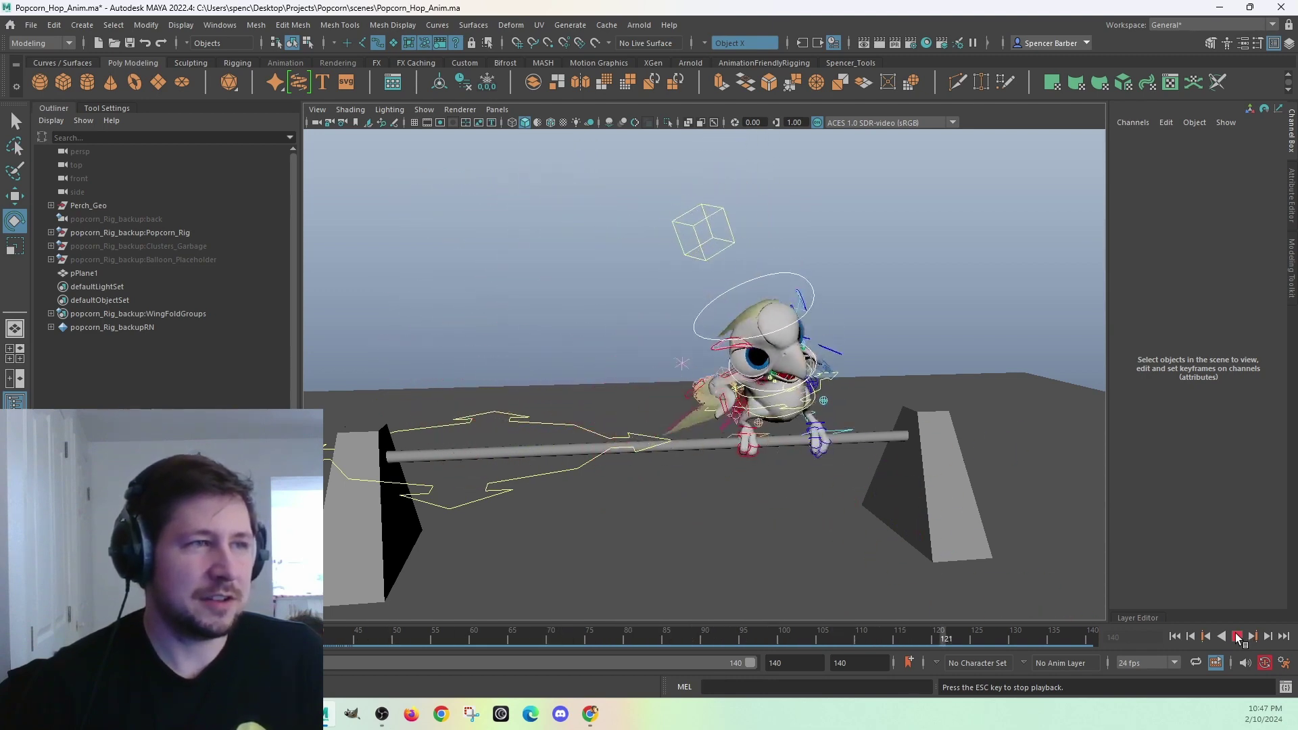
left_click(1237, 636)
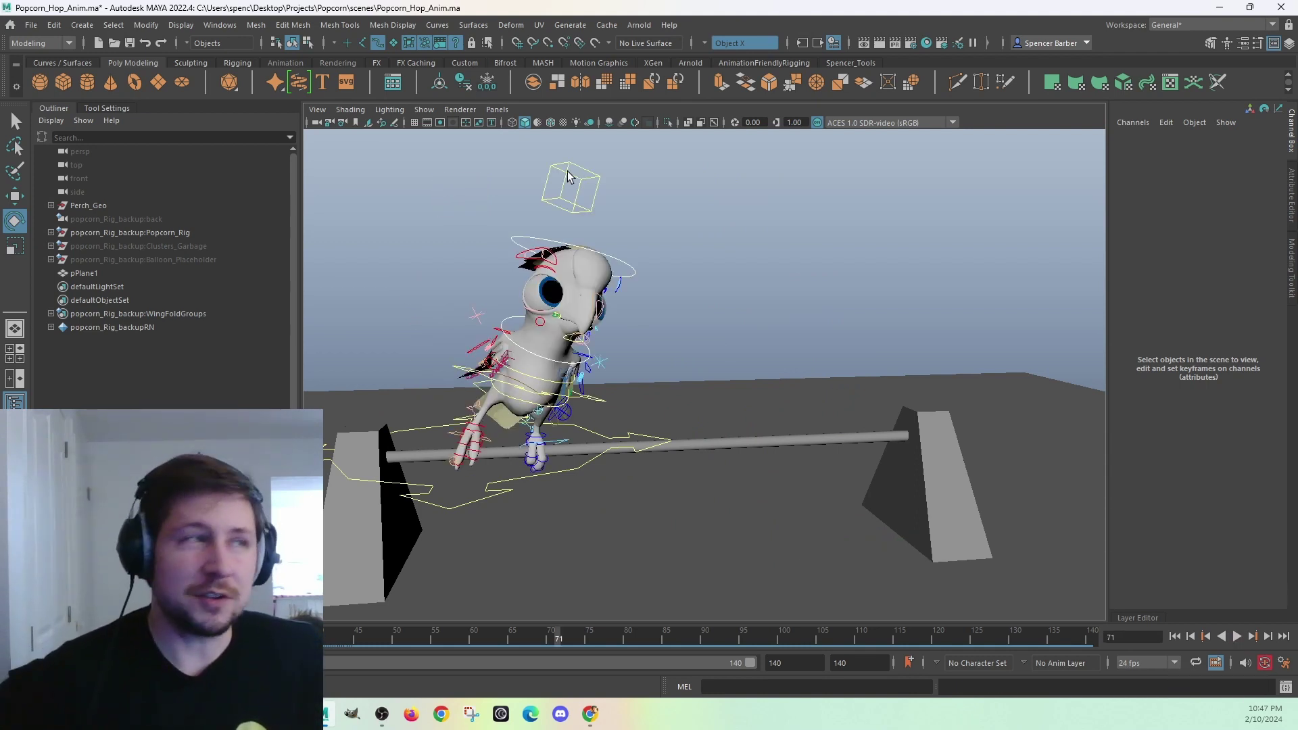
- Open the Graph Editor, display the curves of all the bird rig's controls, and maximize the editor
left_click(232, 26)
mouse_move(244, 122)
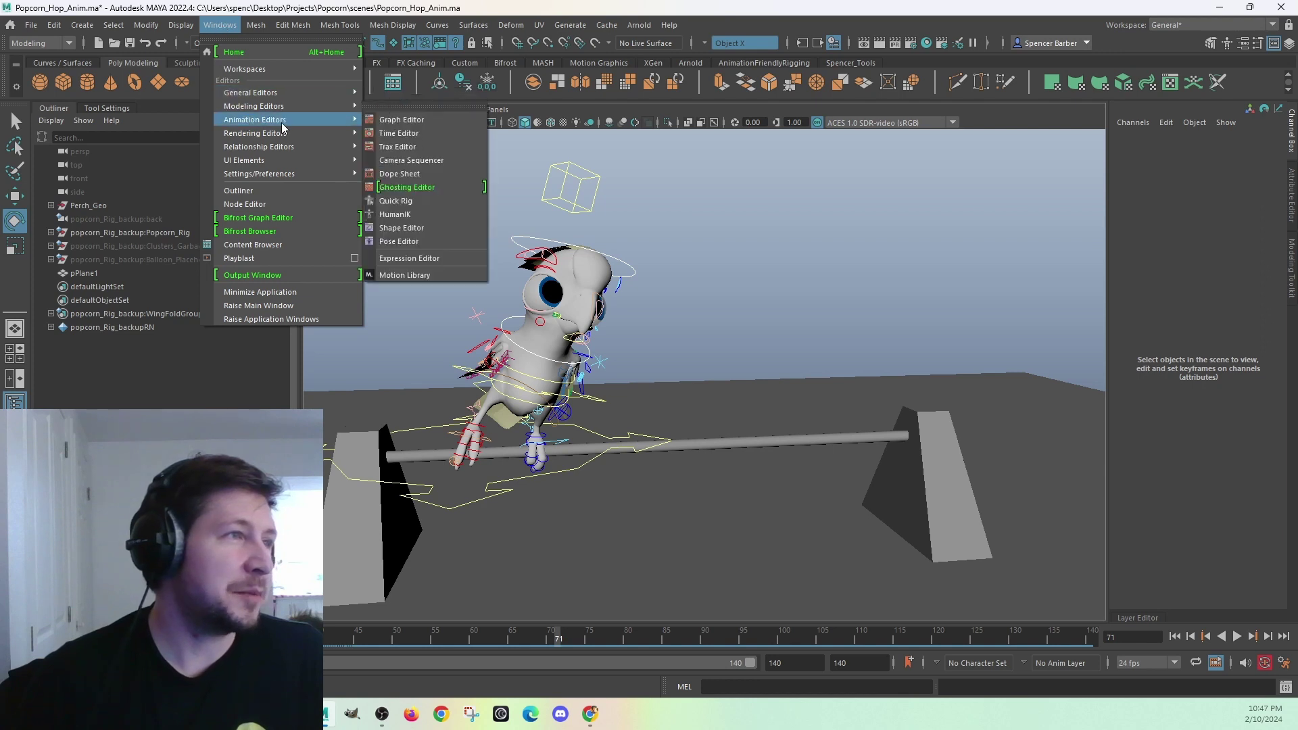
left_click(402, 121)
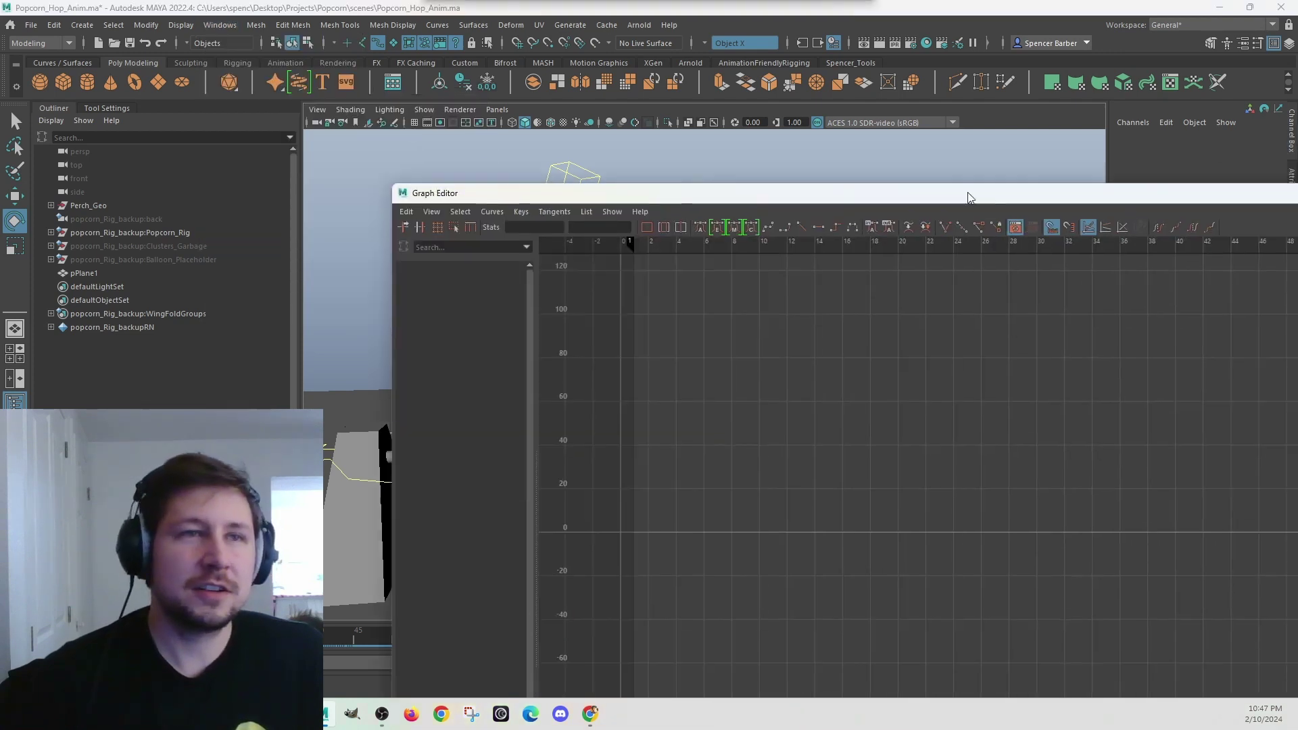
left_click_drag(967, 197, 683, 90)
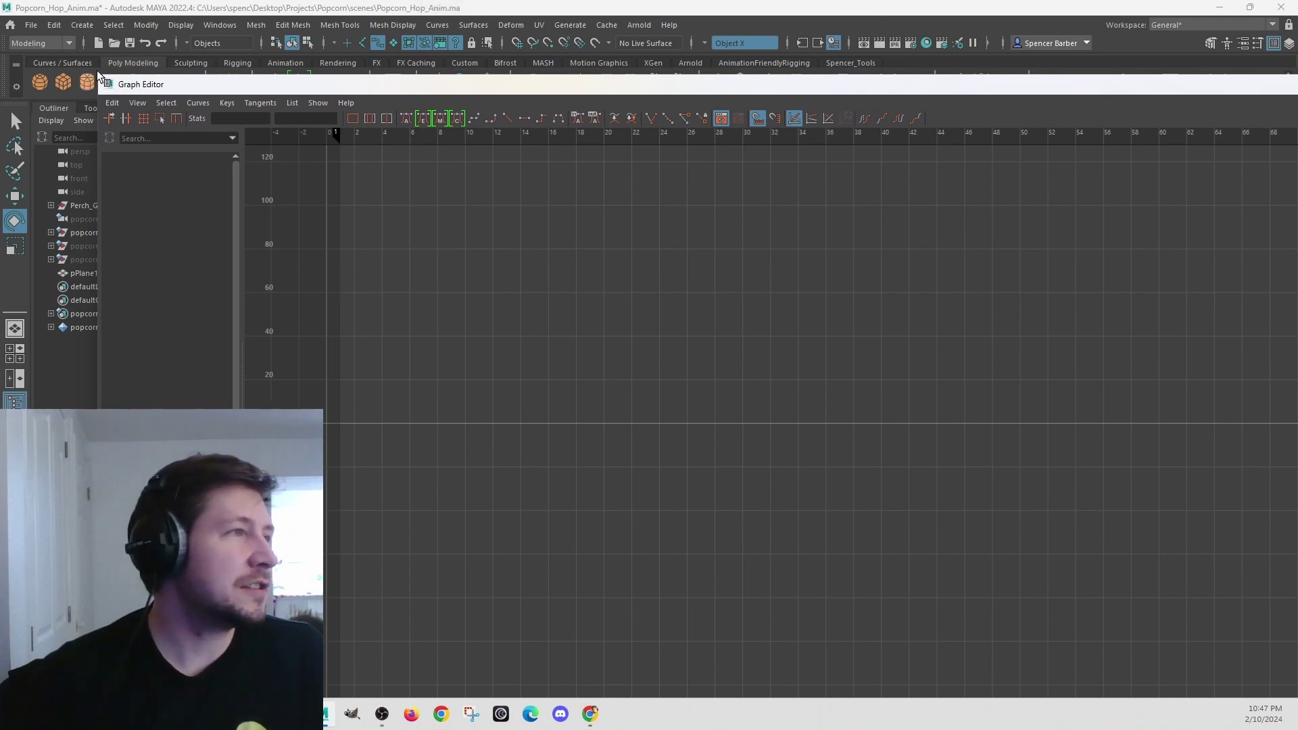
left_click_drag(128, 84, 1297, 176)
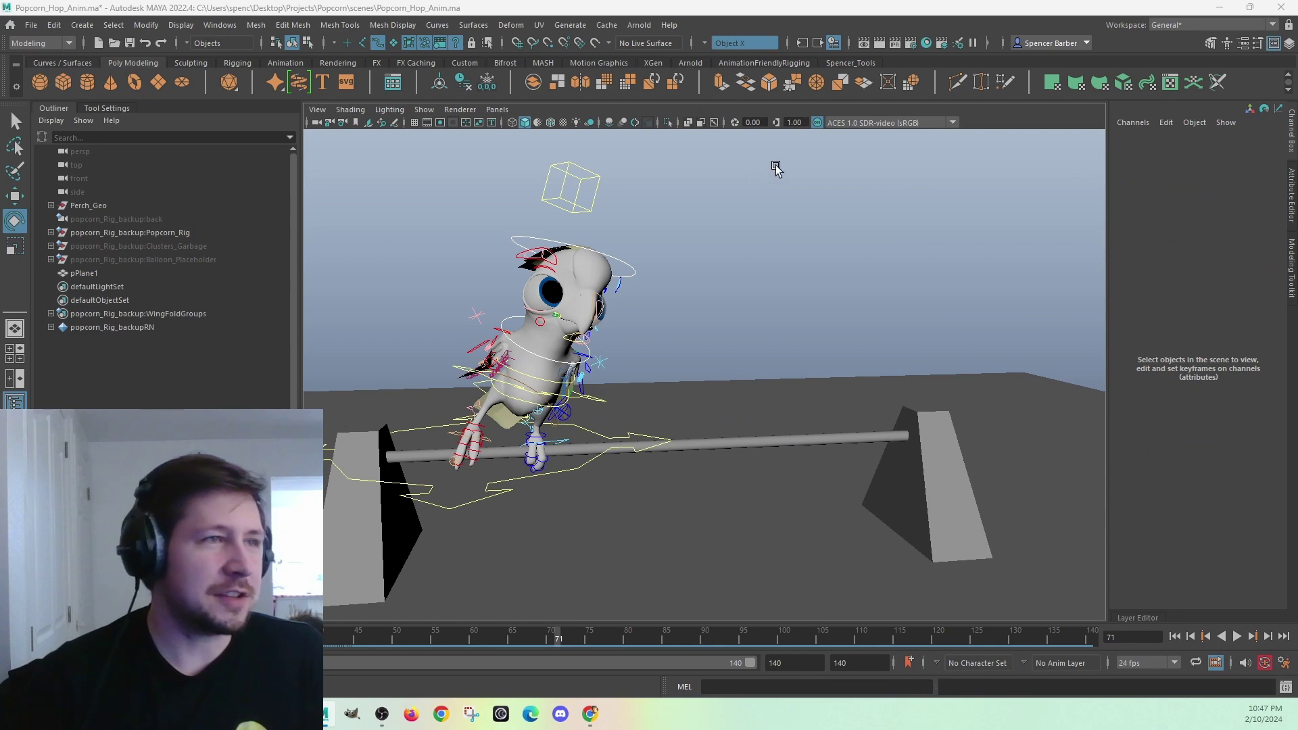
left_click_drag(790, 147, 304, 619)
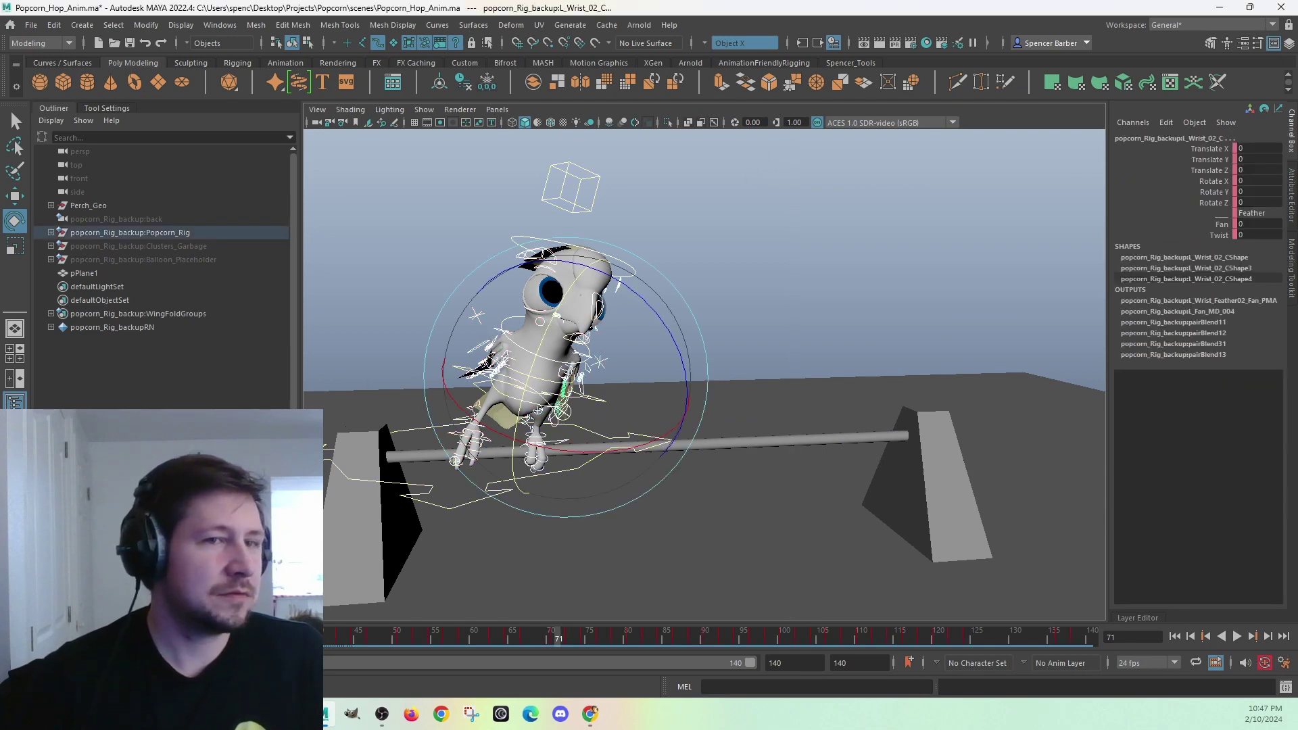
left_click_drag(1297, 177, 625, 135)
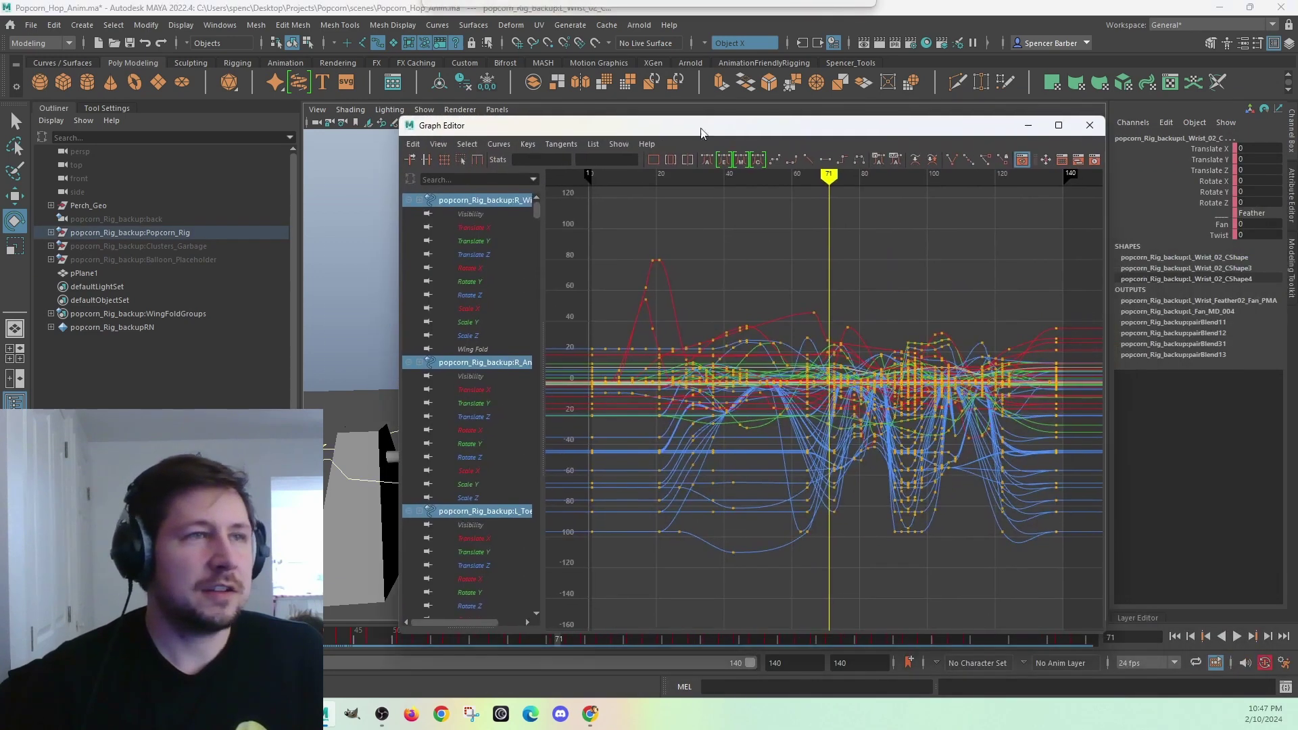
left_click(1061, 125)
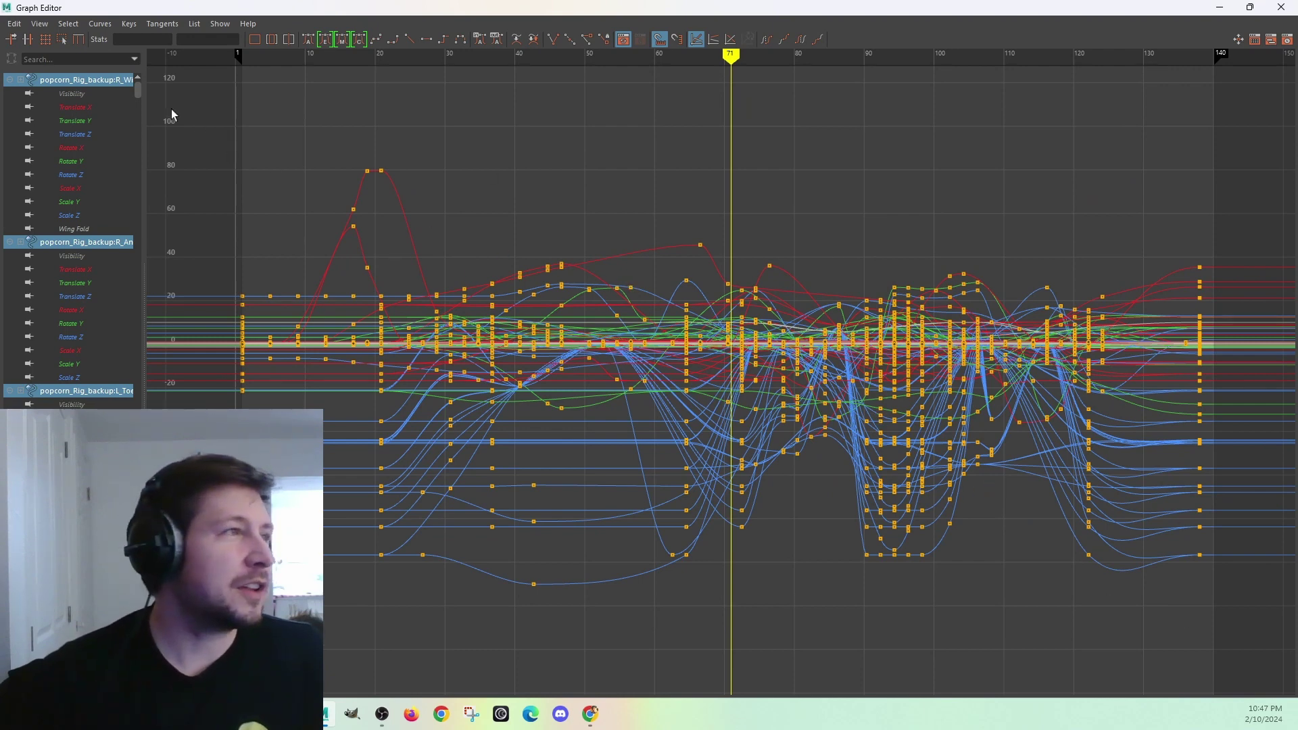
- Activate the Retime tool and place retime markers across all the curves at about frames 2, 69 and 138
left_click(78, 40)
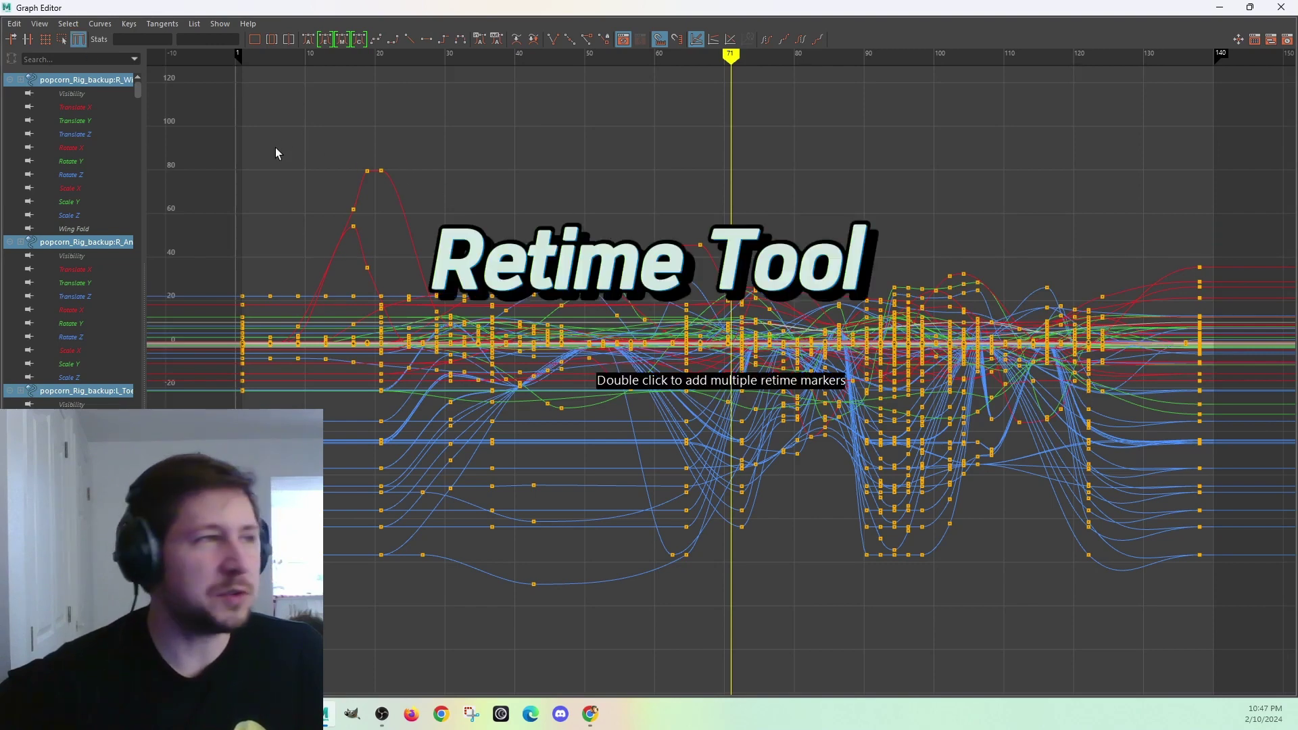
left_click(247, 233)
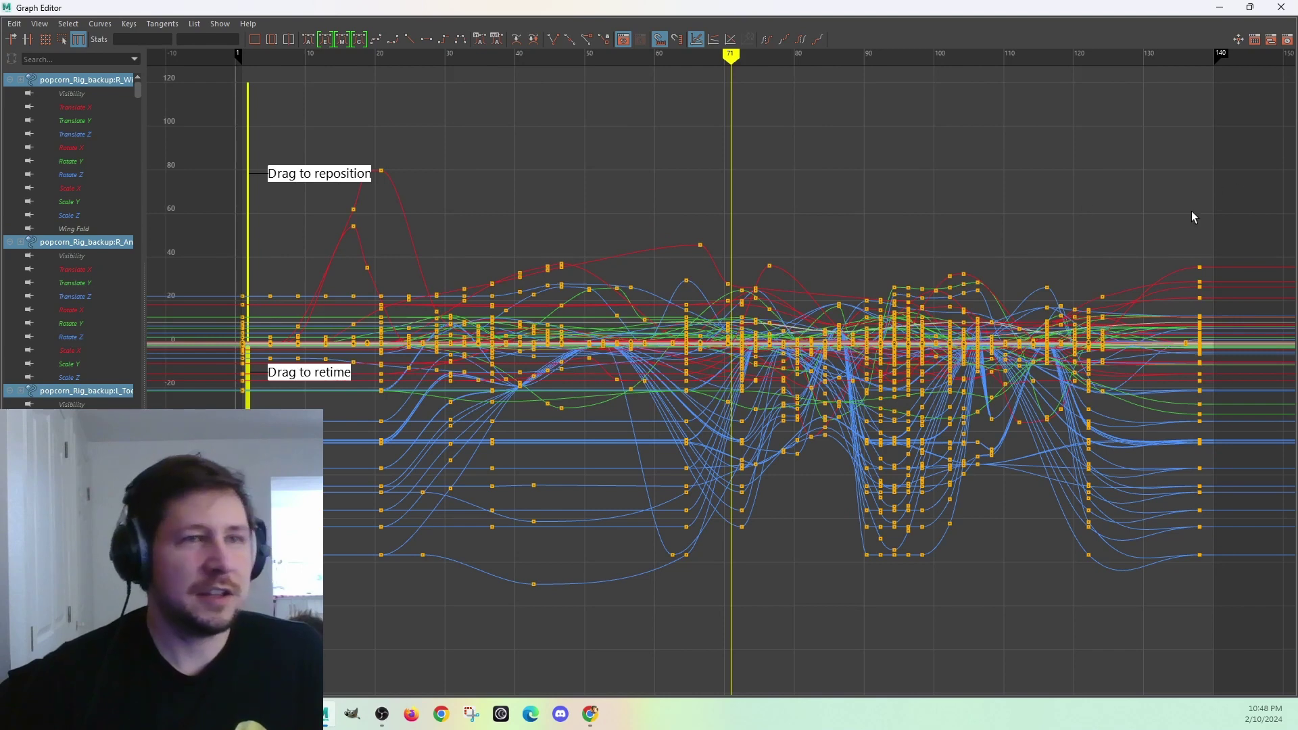
double_click(1196, 249)
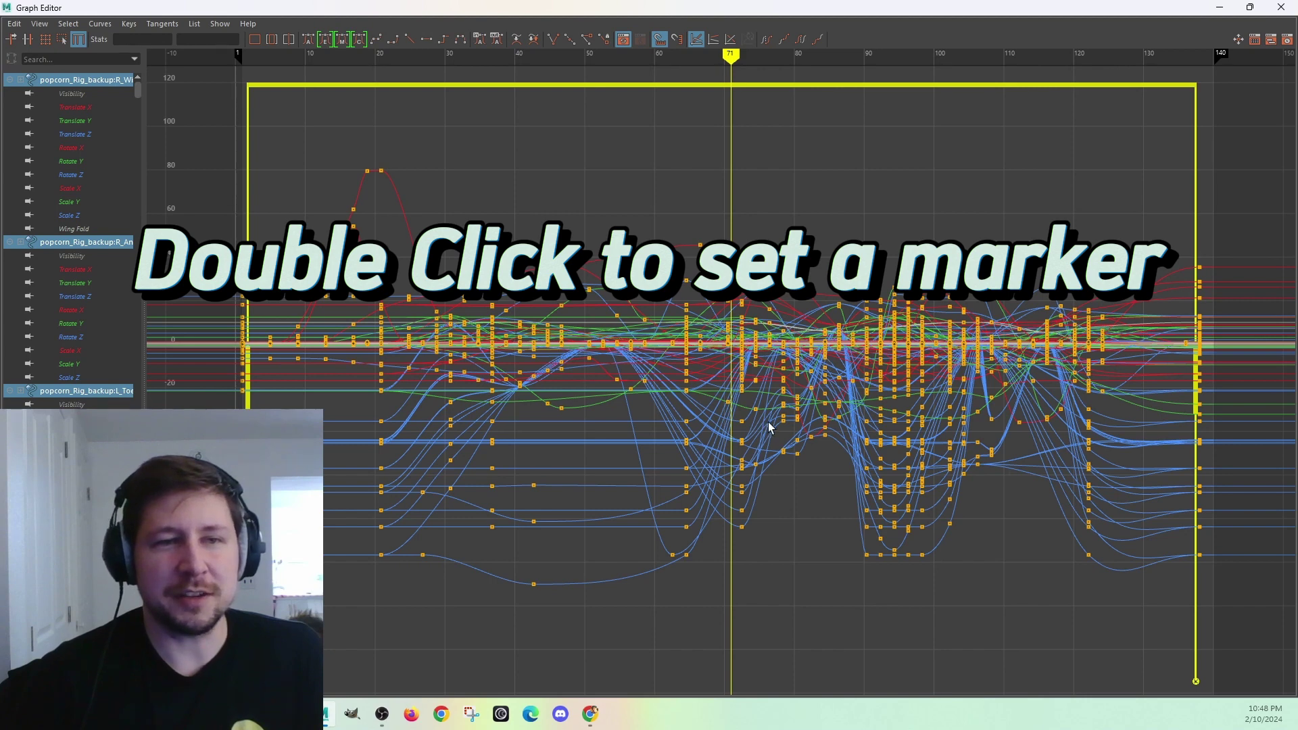
double_click(715, 196)
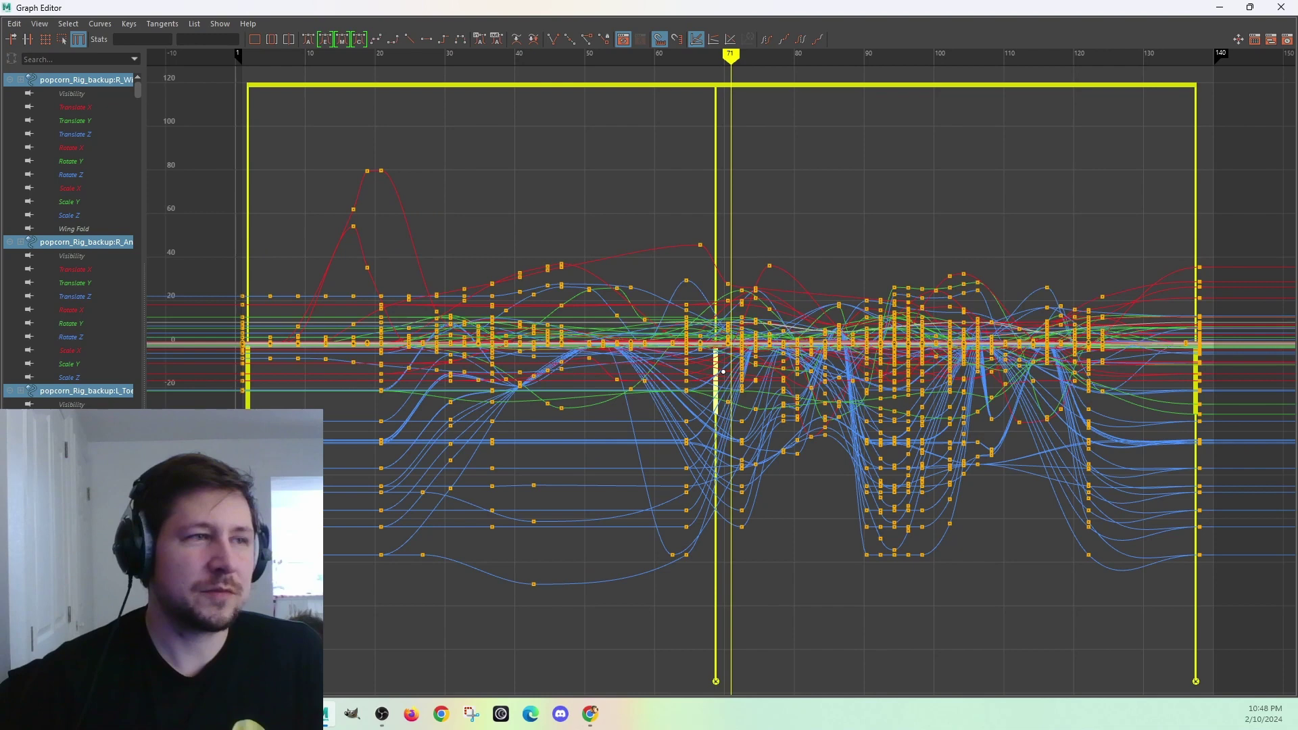
- Try retiming the keys by moving the middle marker, undo it, and repeat the test with the end marker removed
left_click_drag(723, 371, 888, 361)
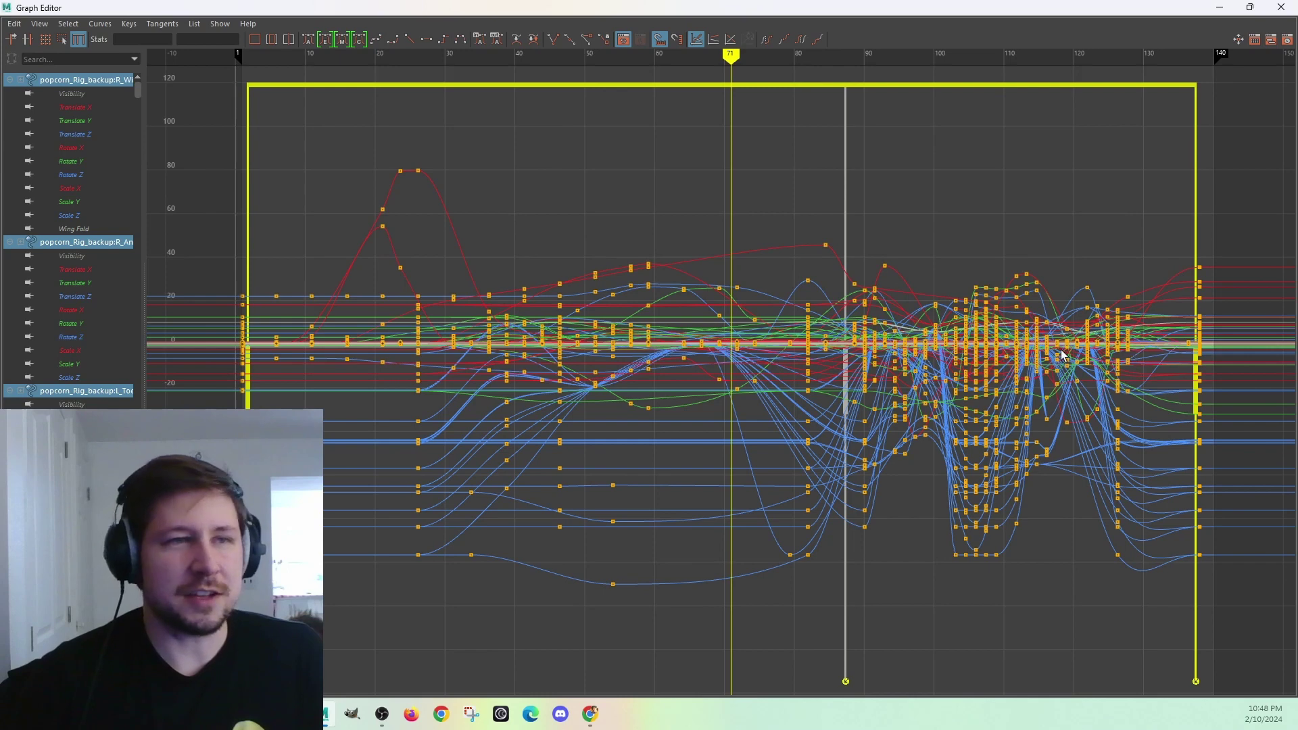
key("ctrl+z")
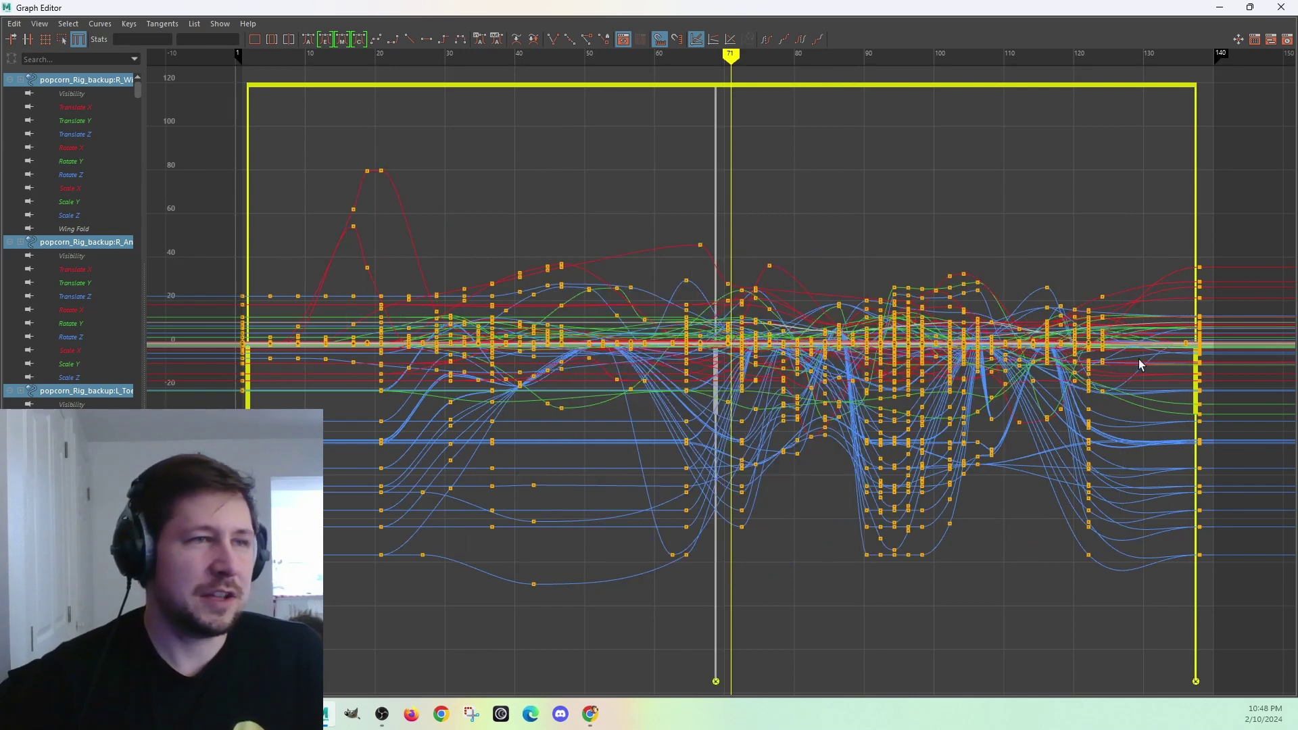
left_click(1195, 682)
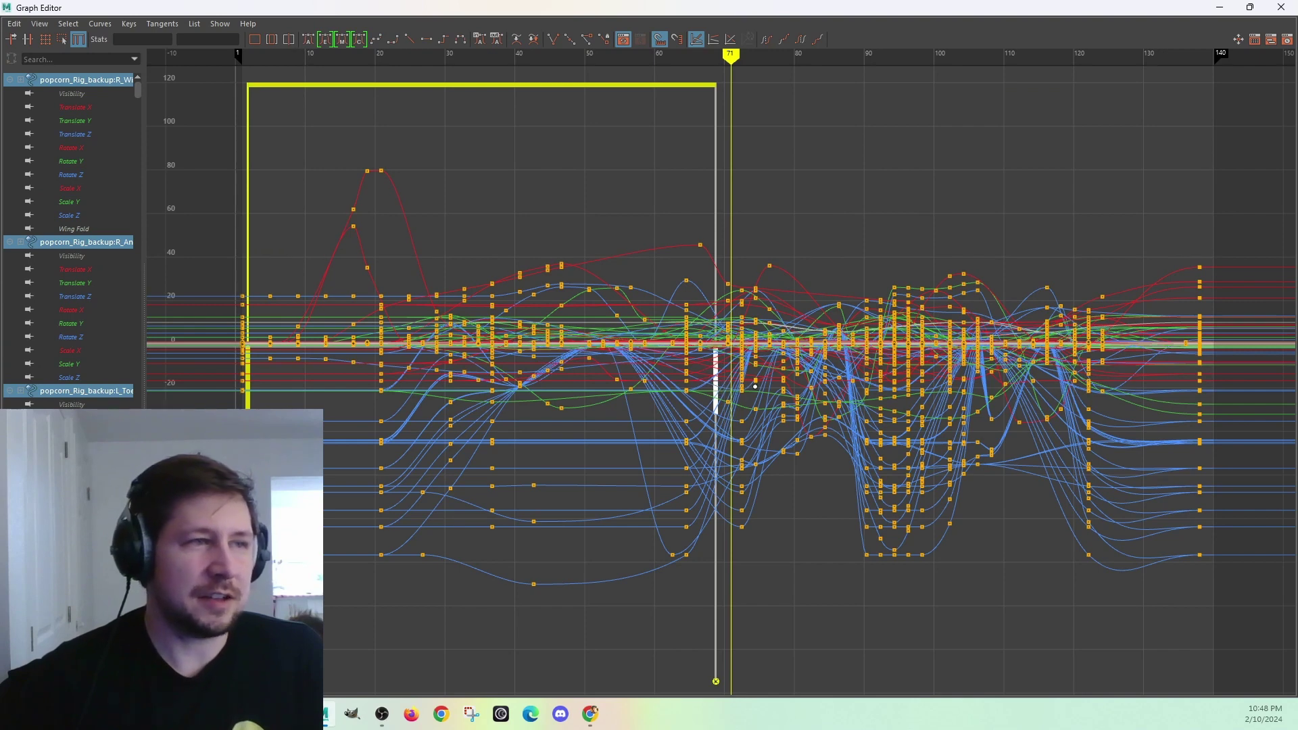
left_click_drag(754, 386, 828, 384)
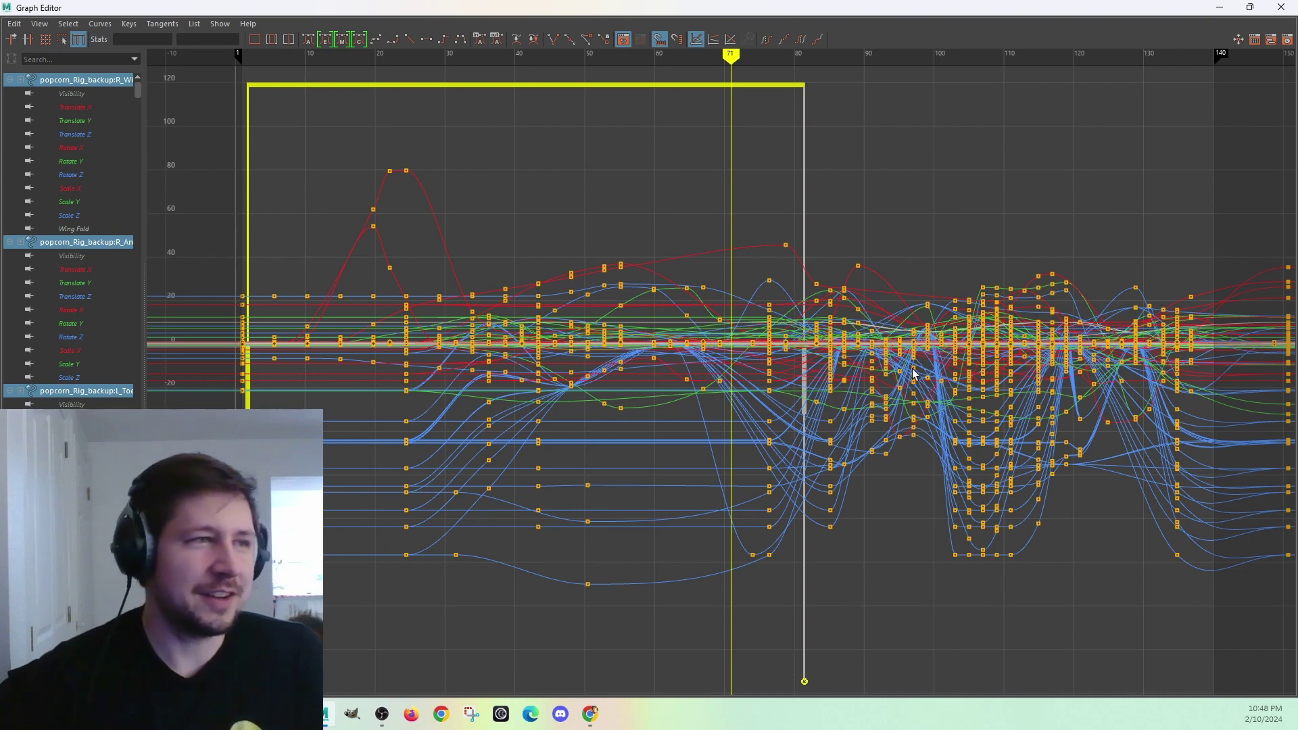
left_click_drag(820, 372, 731, 370)
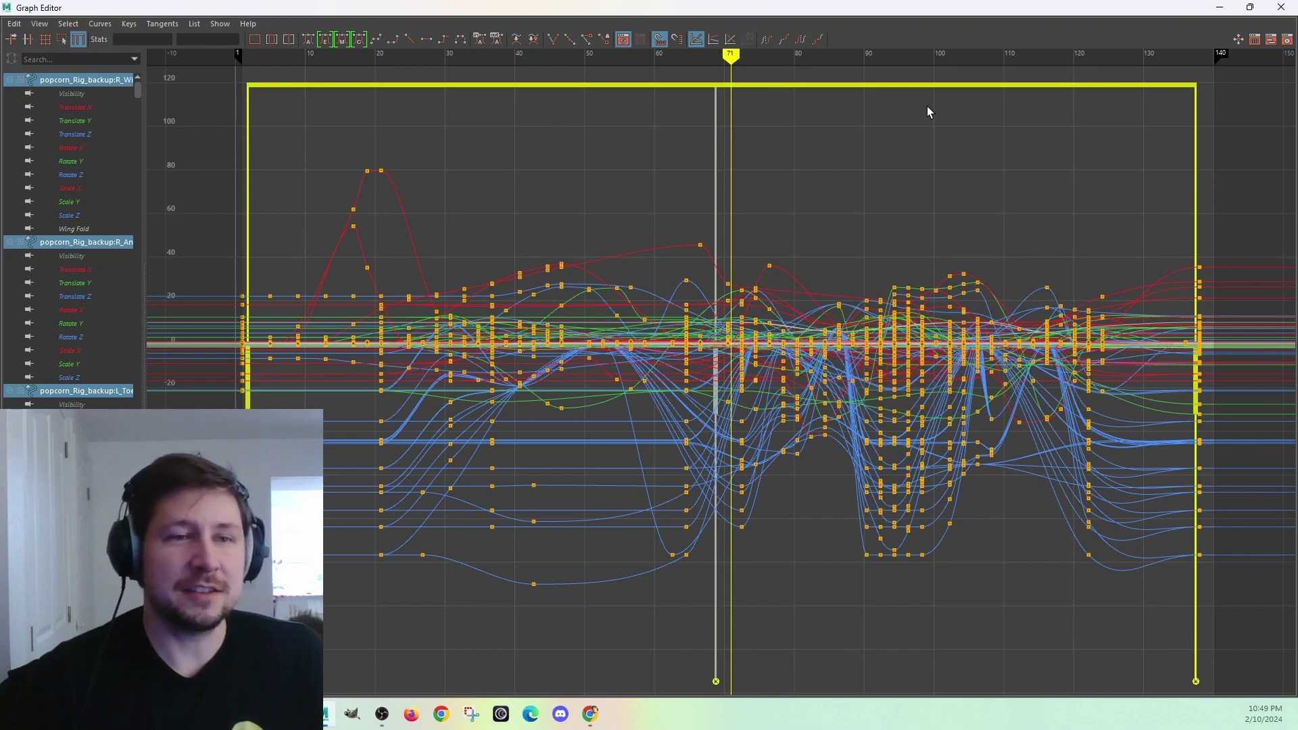
- Close the Graph Editor, return to frame 1, and set a key there on all the bird rig's controls
left_click_drag(1198, 13, 1202, 265)
left_click(1275, 255)
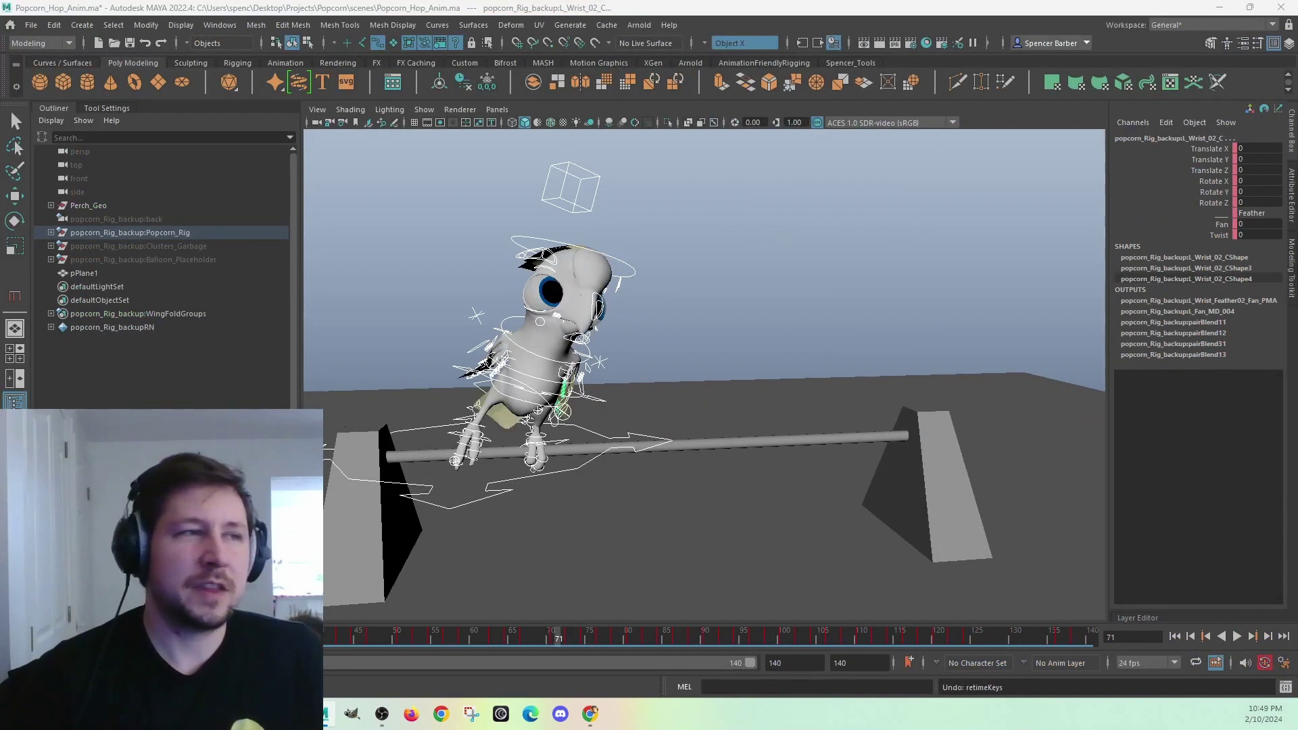
key("alt+shift+v")
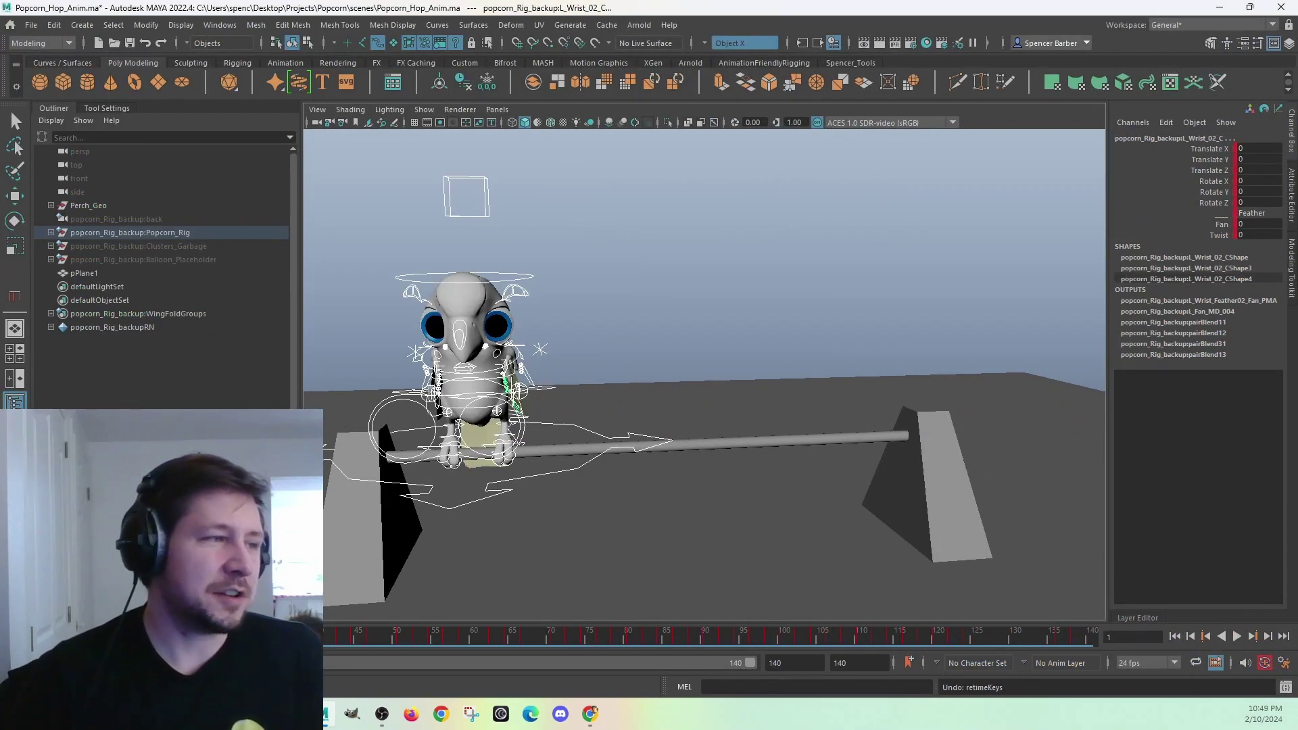
left_click_drag(712, 167, 534, 363)
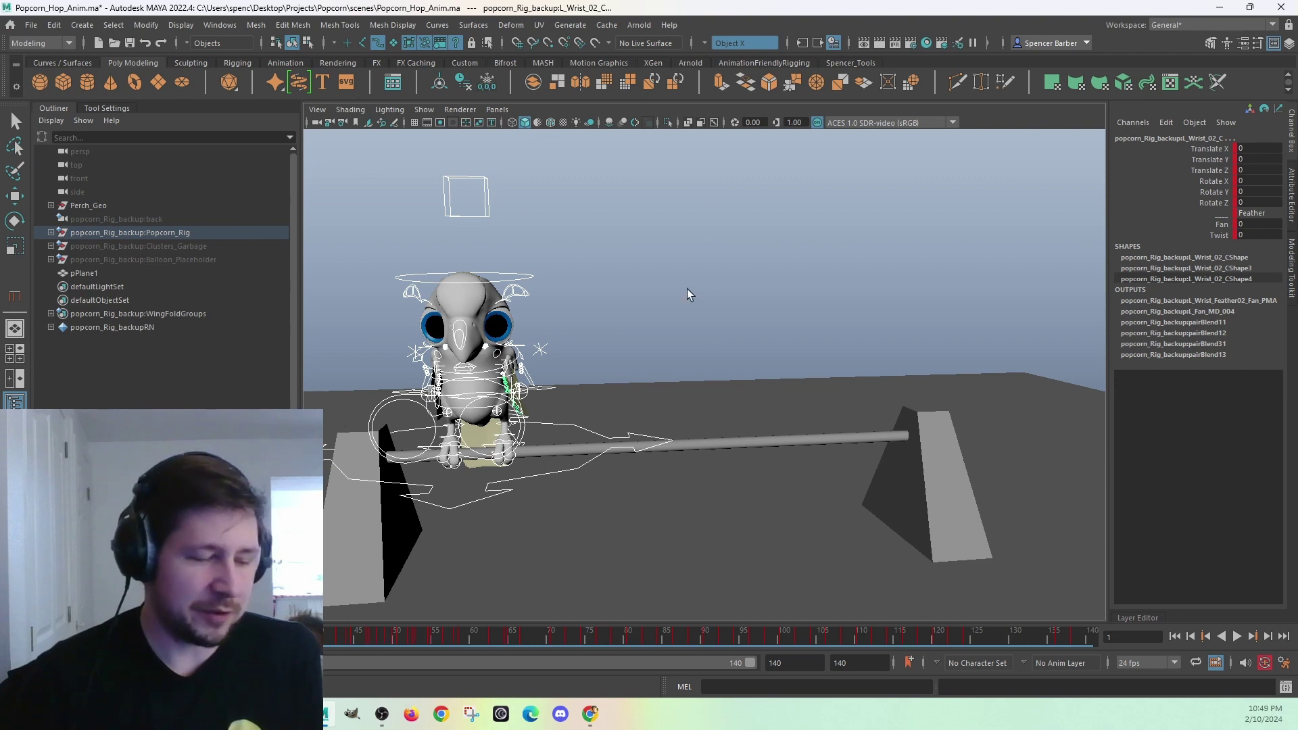
key("s")
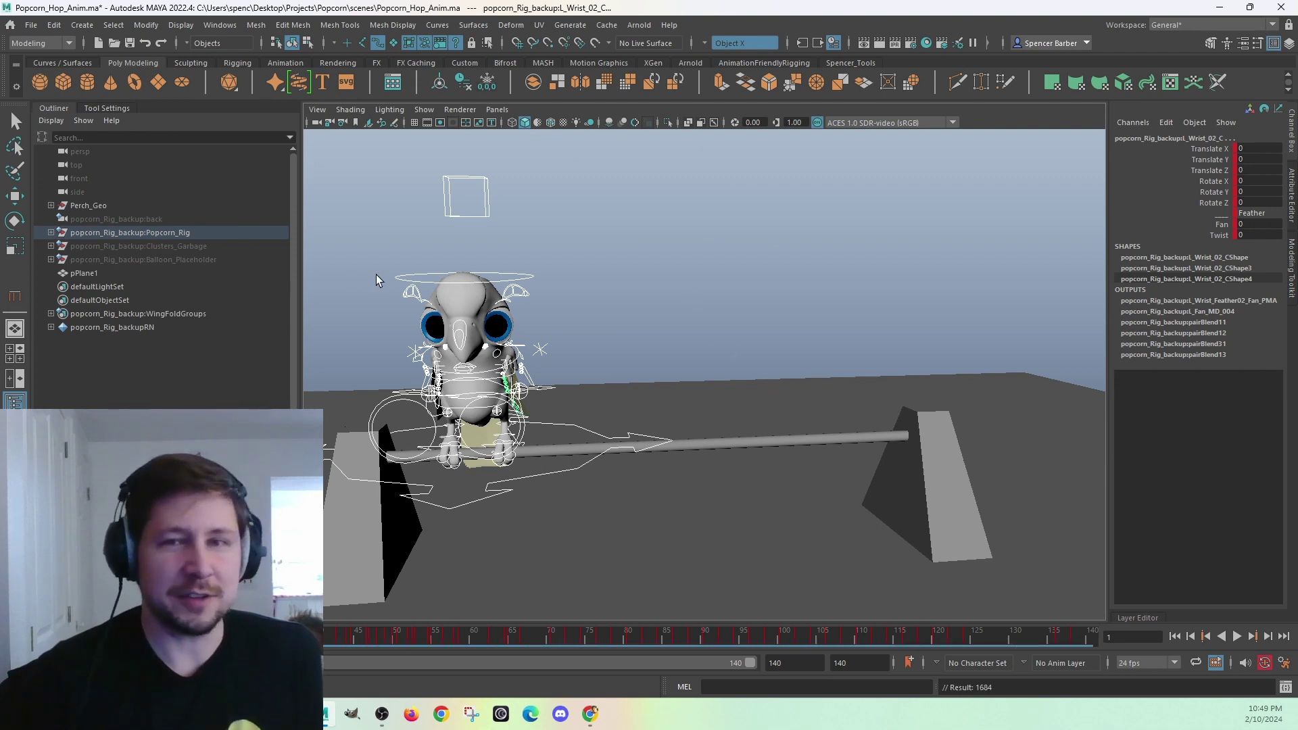
- Play through the animation, stopping at frames 60, 93 and 124 to key all the bird rig's controls
key("alt+v")
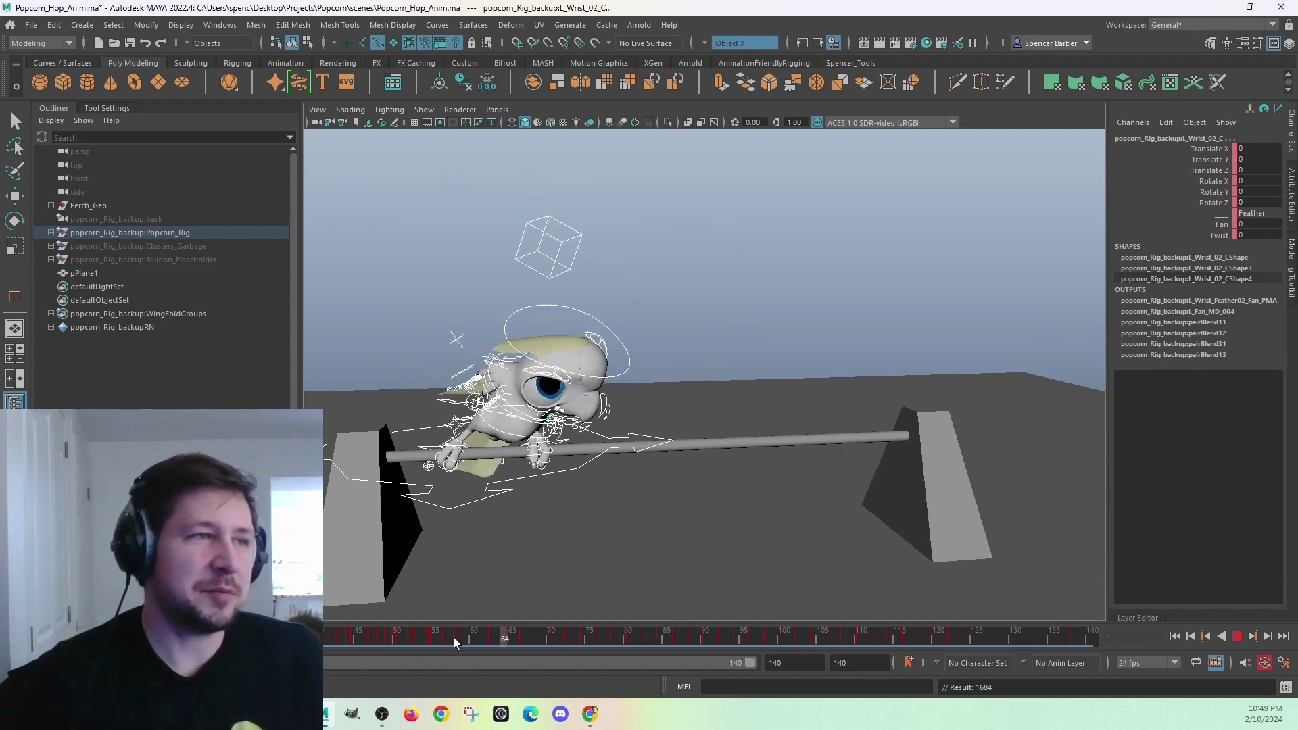
mouse_move(468, 643)
left_mouse_down()
mouse_move(695, 620)
mouse_move(473, 631)
mouse_move(723, 619)
mouse_move(935, 621)
mouse_move(444, 632)
mouse_move(497, 632)
mouse_move(469, 636)
left_mouse_up()
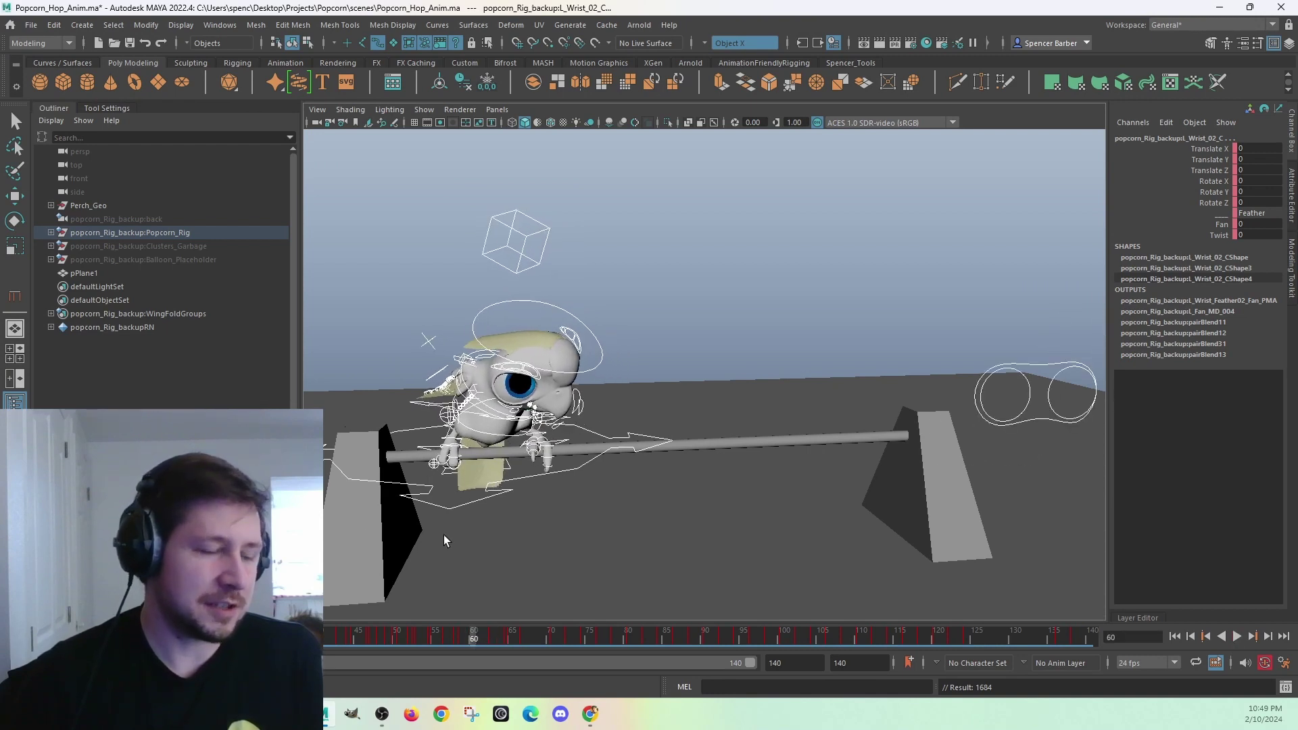
key("alt+v")
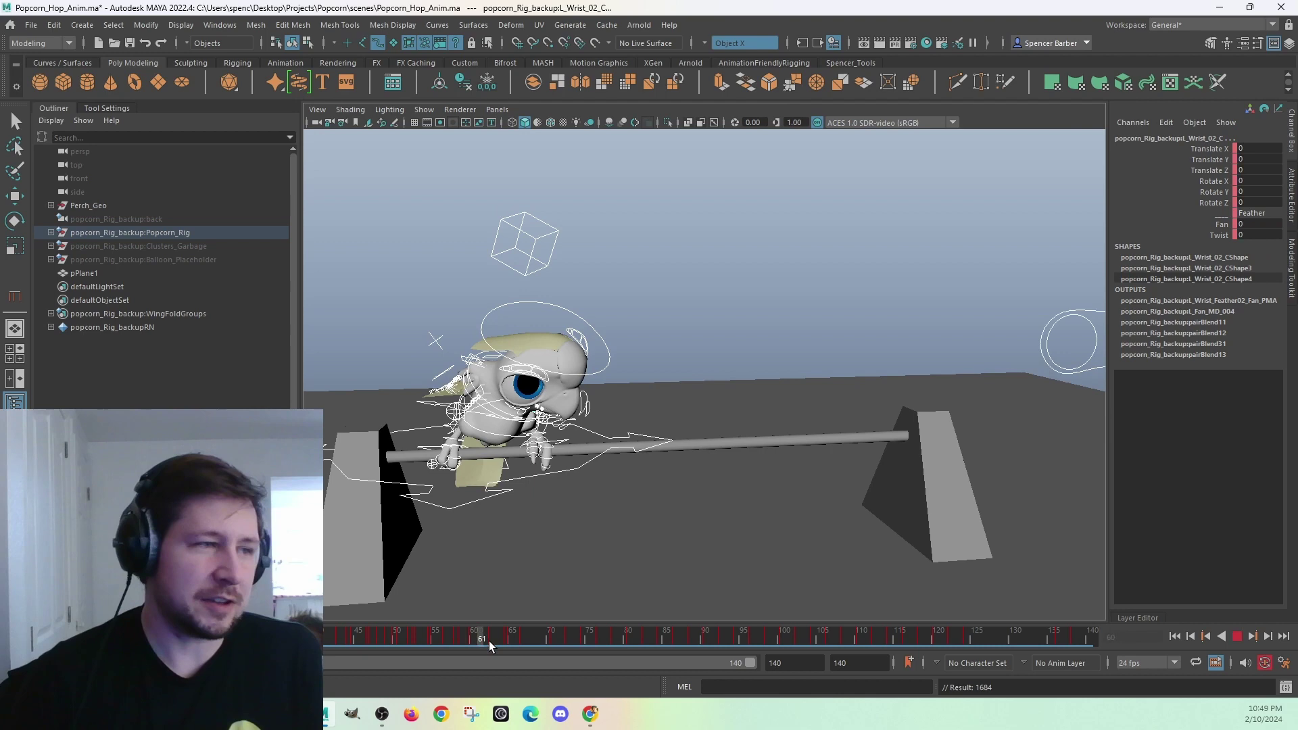
left_click(730, 639)
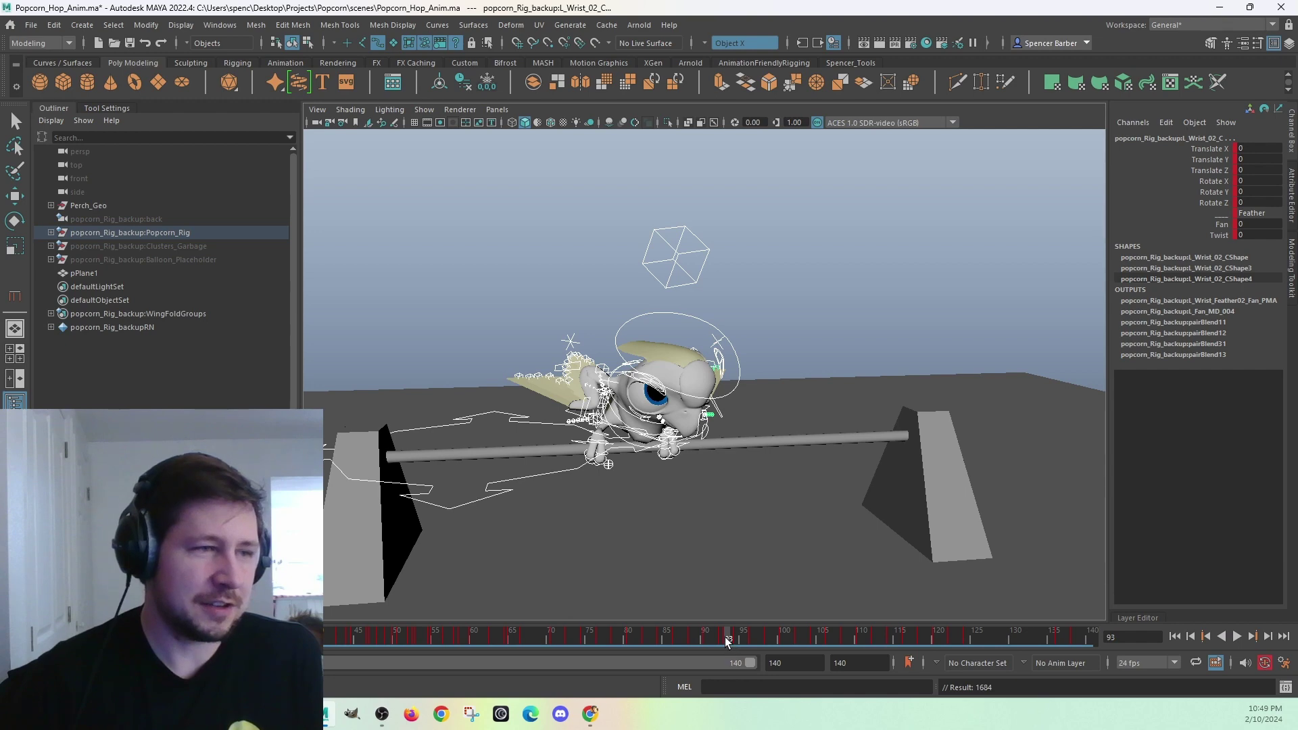
key("alt+v")
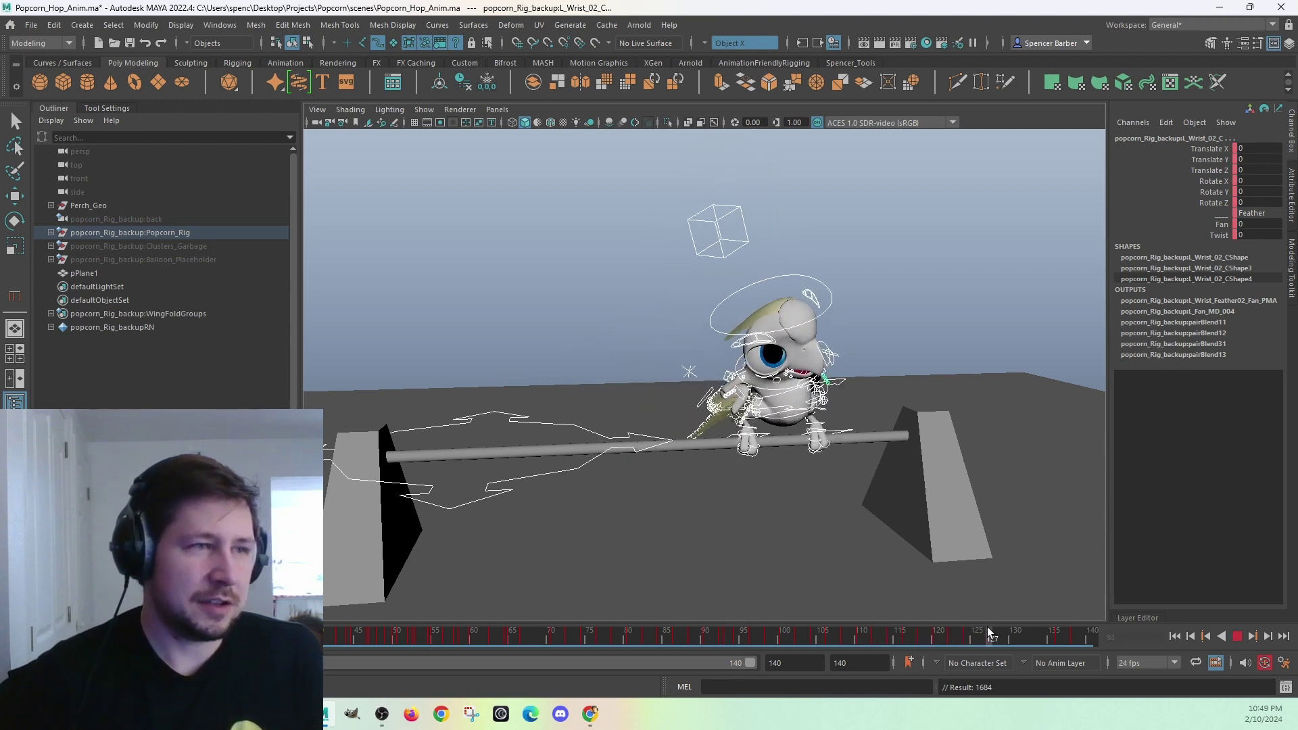
left_click(969, 639)
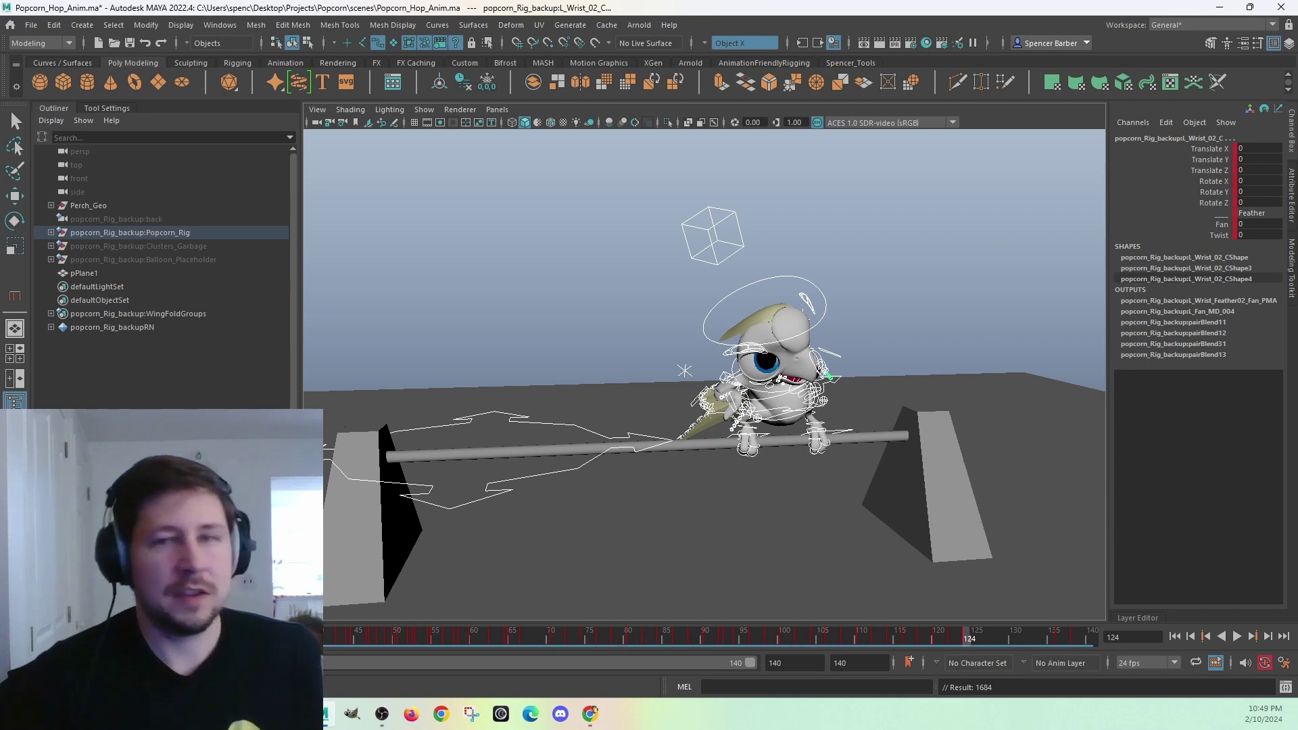
- Scrub through the hop to frame 128, then reopen and maximize the Graph Editor with the rig's curves
key("shift+g")
left_click_drag(844, 132, 1019, 98)
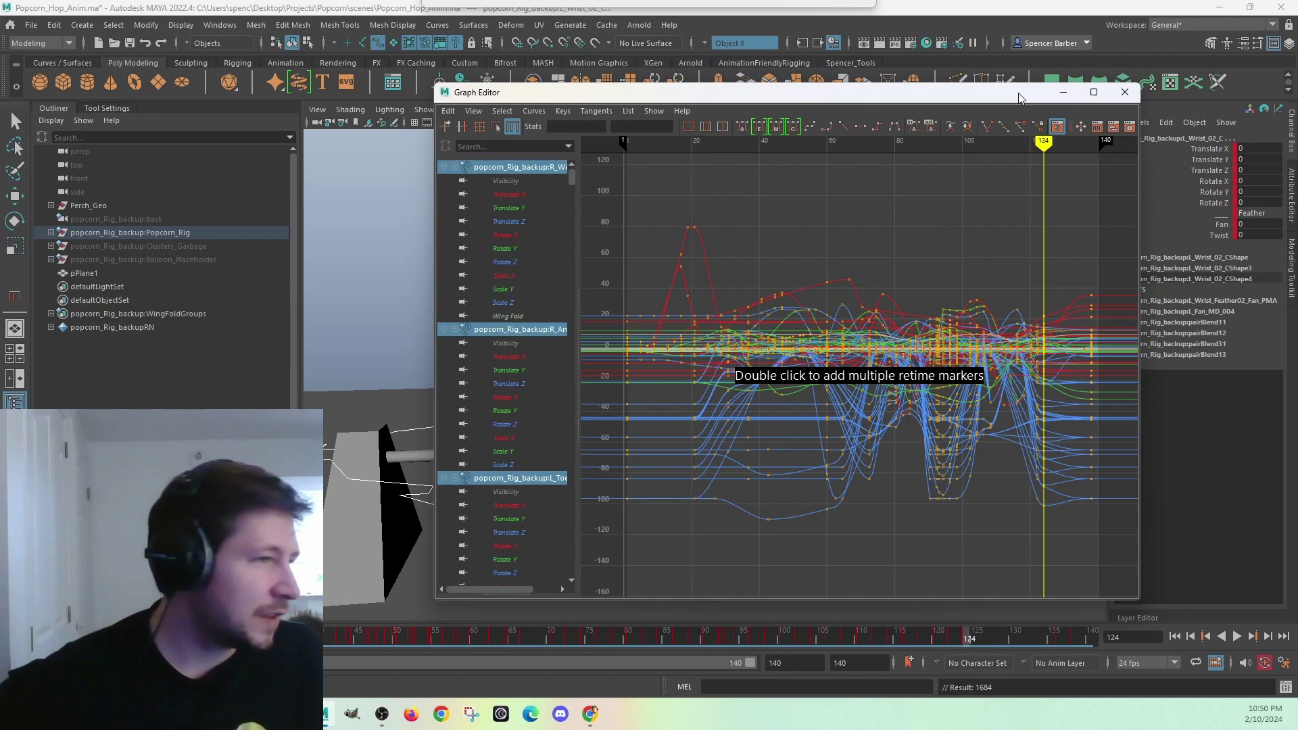
key("shift+g")
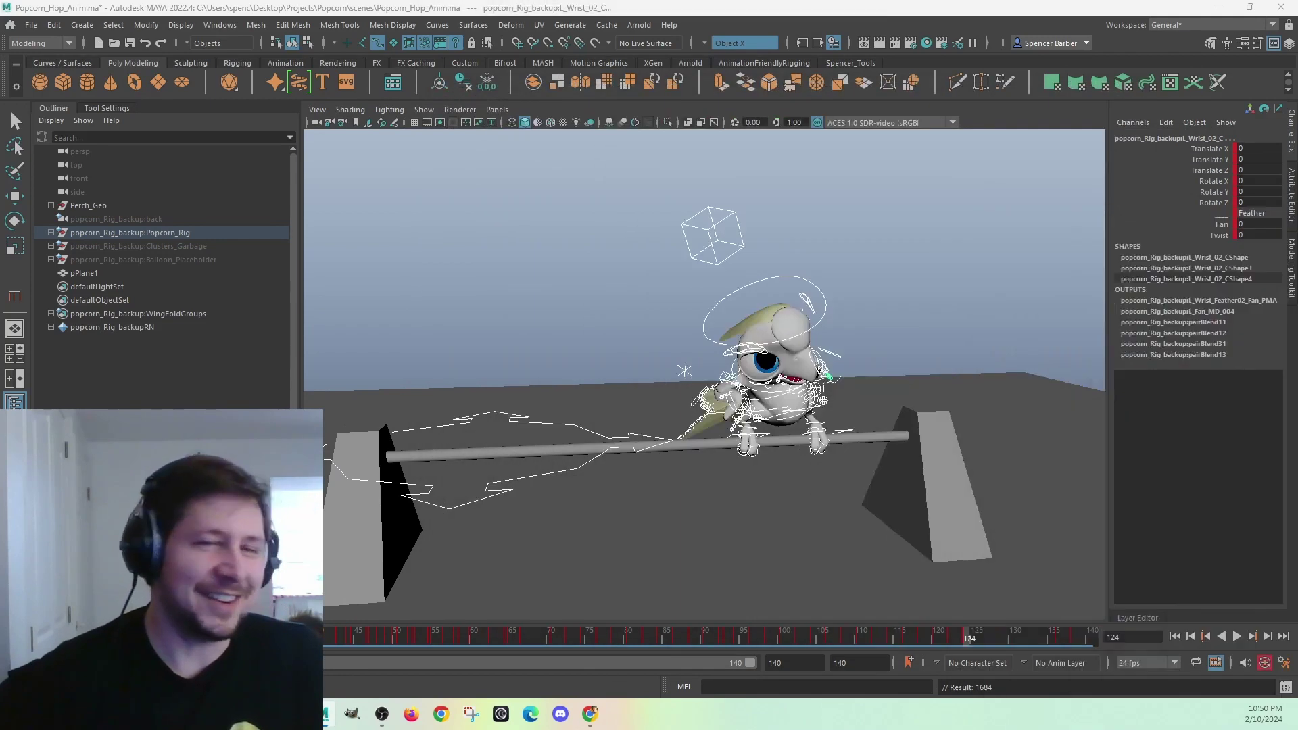
left_click_drag(338, 639, 1000, 643)
left_click(770, 82)
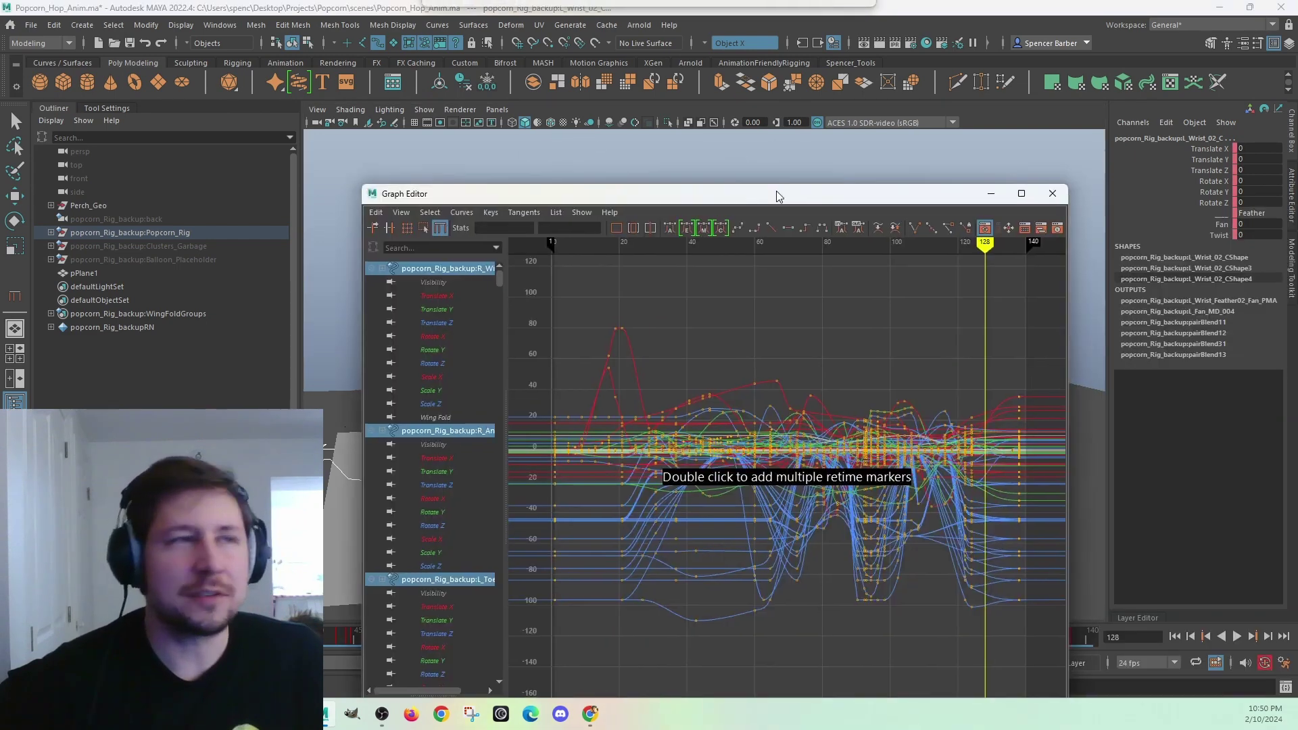
left_click(941, 100)
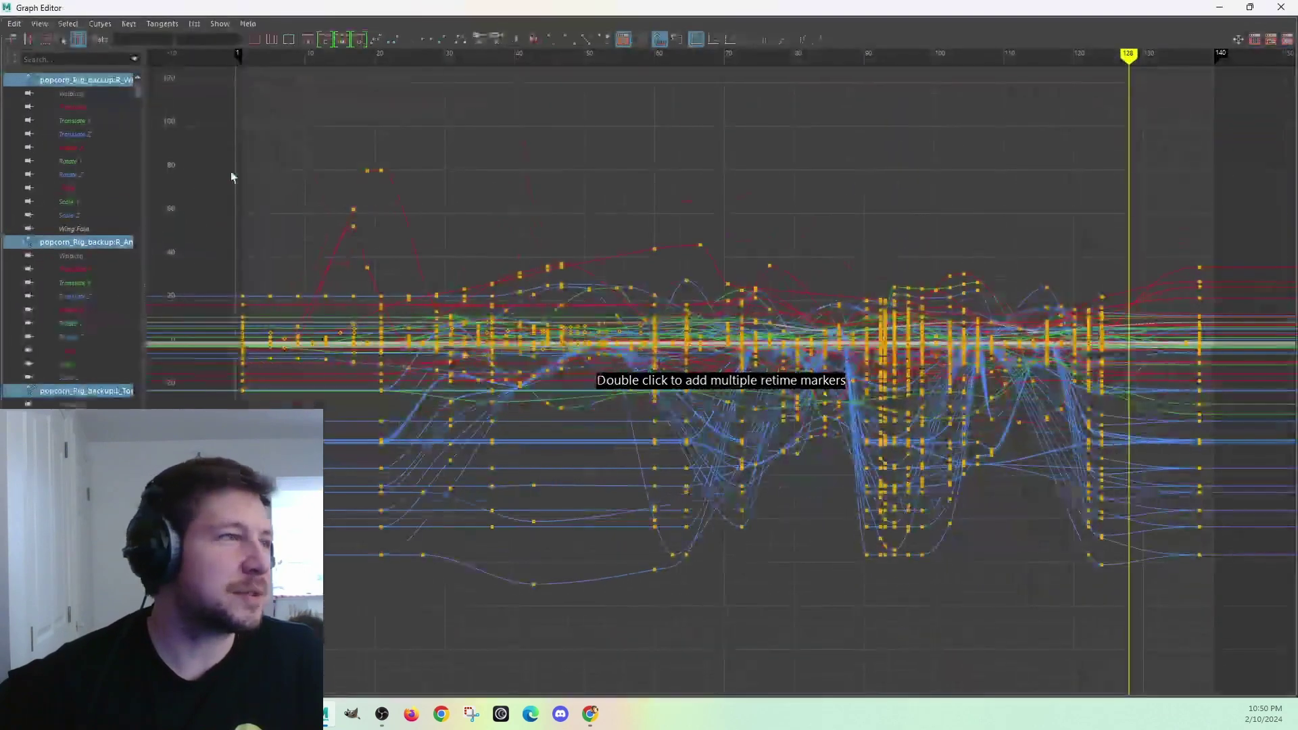
- Place retime markers at about frames 60, 91 and 124, aligning the last one with the keys at frame 124
left_click(654, 66)
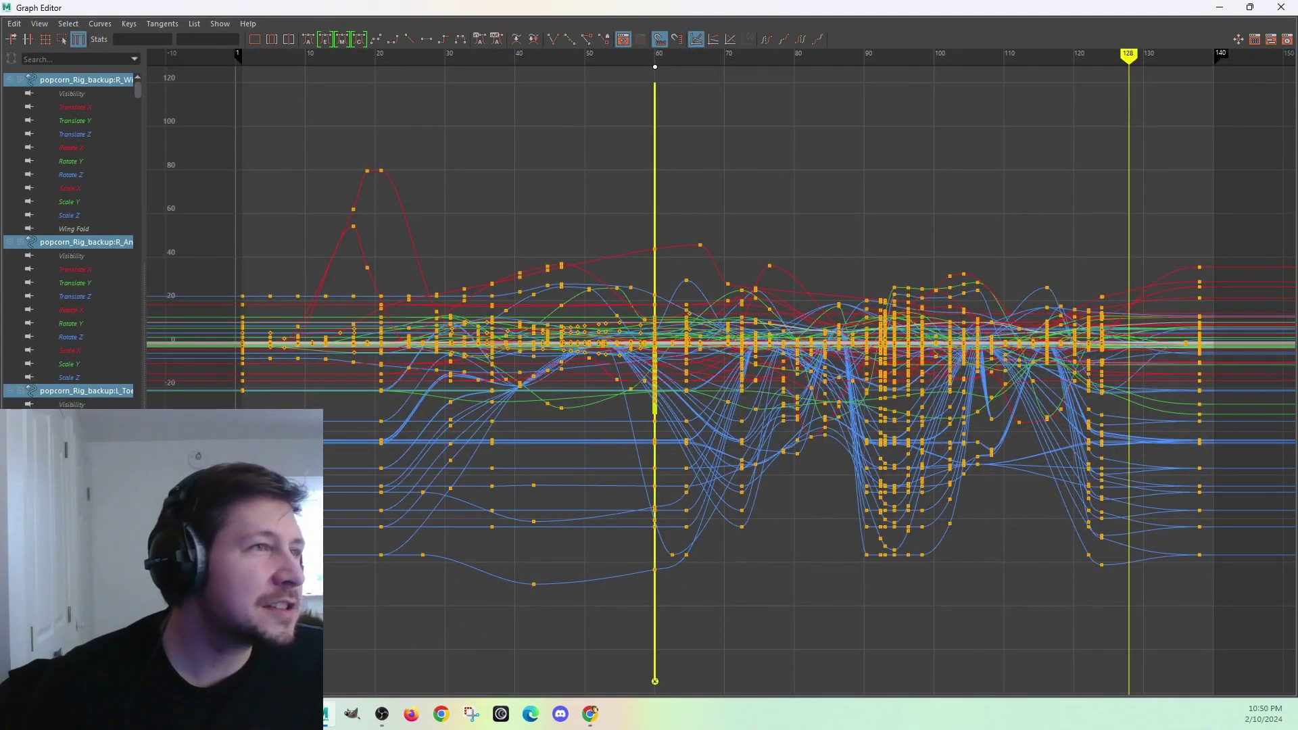
left_click(873, 71)
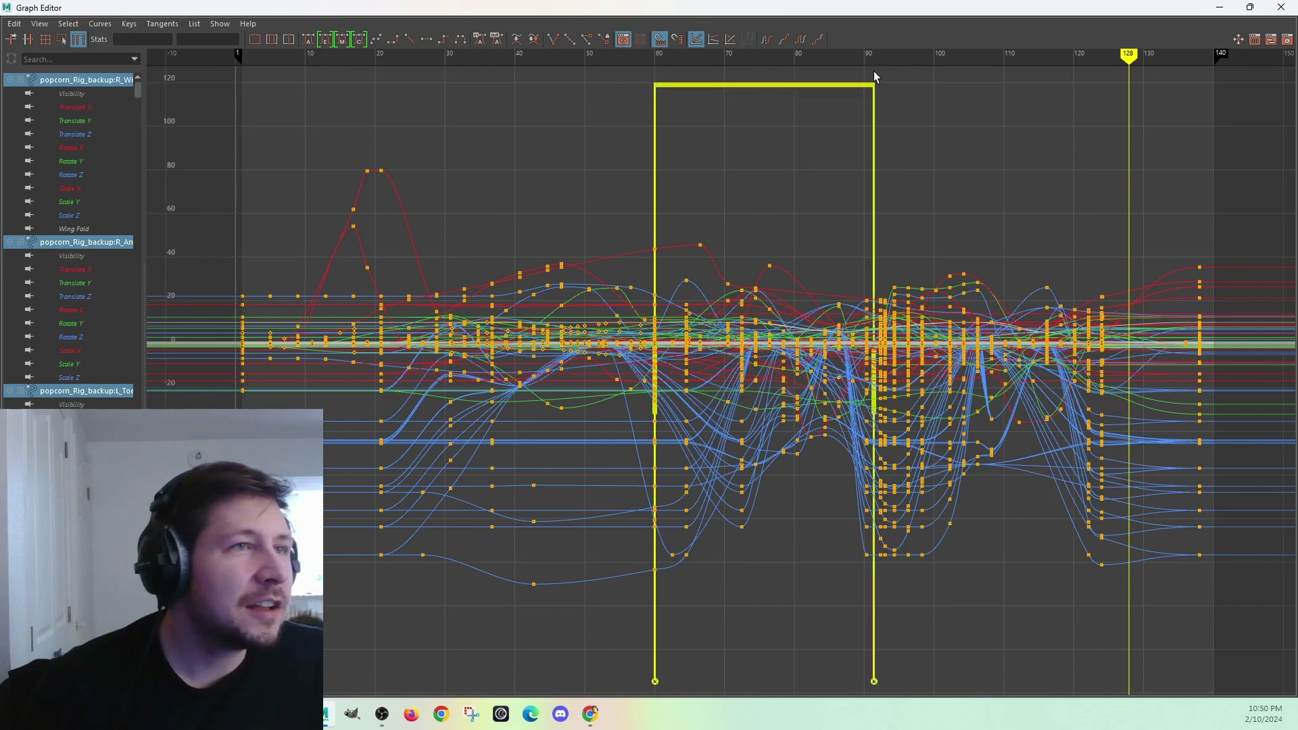
left_click(1105, 71)
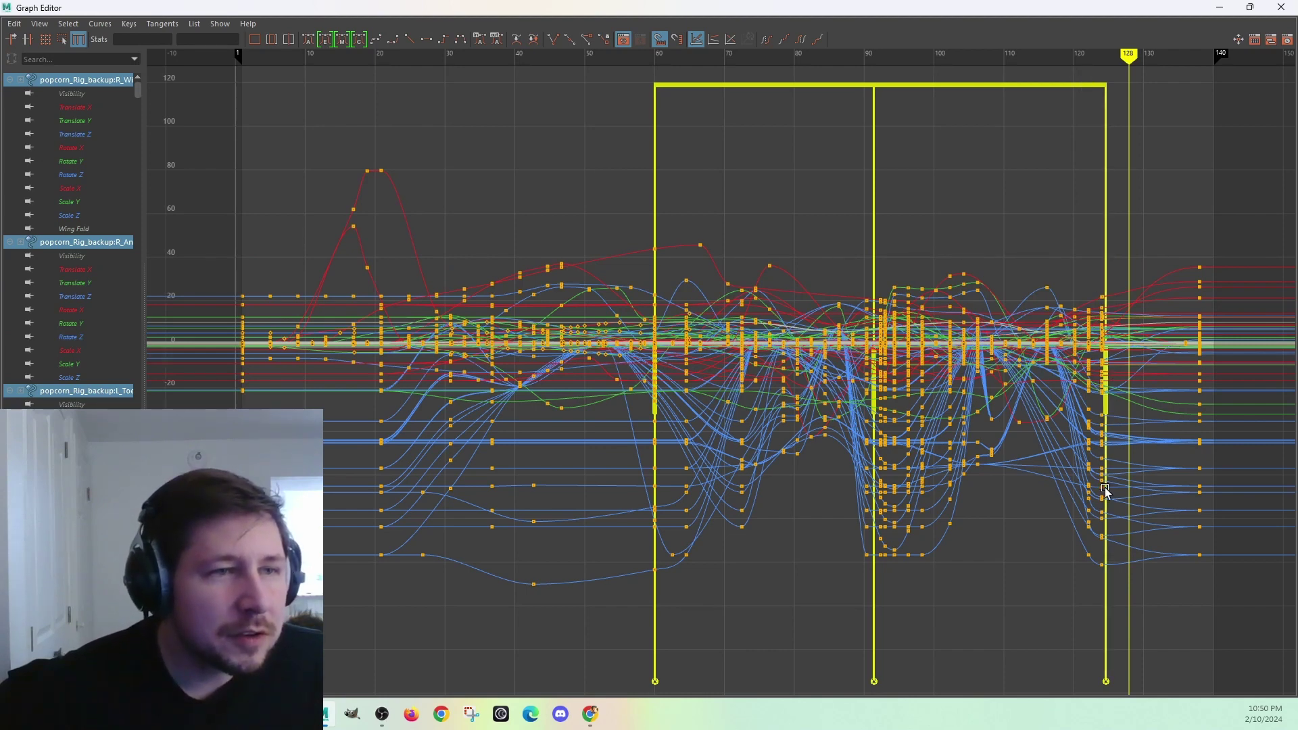
left_click_drag(1105, 490, 1106, 471)
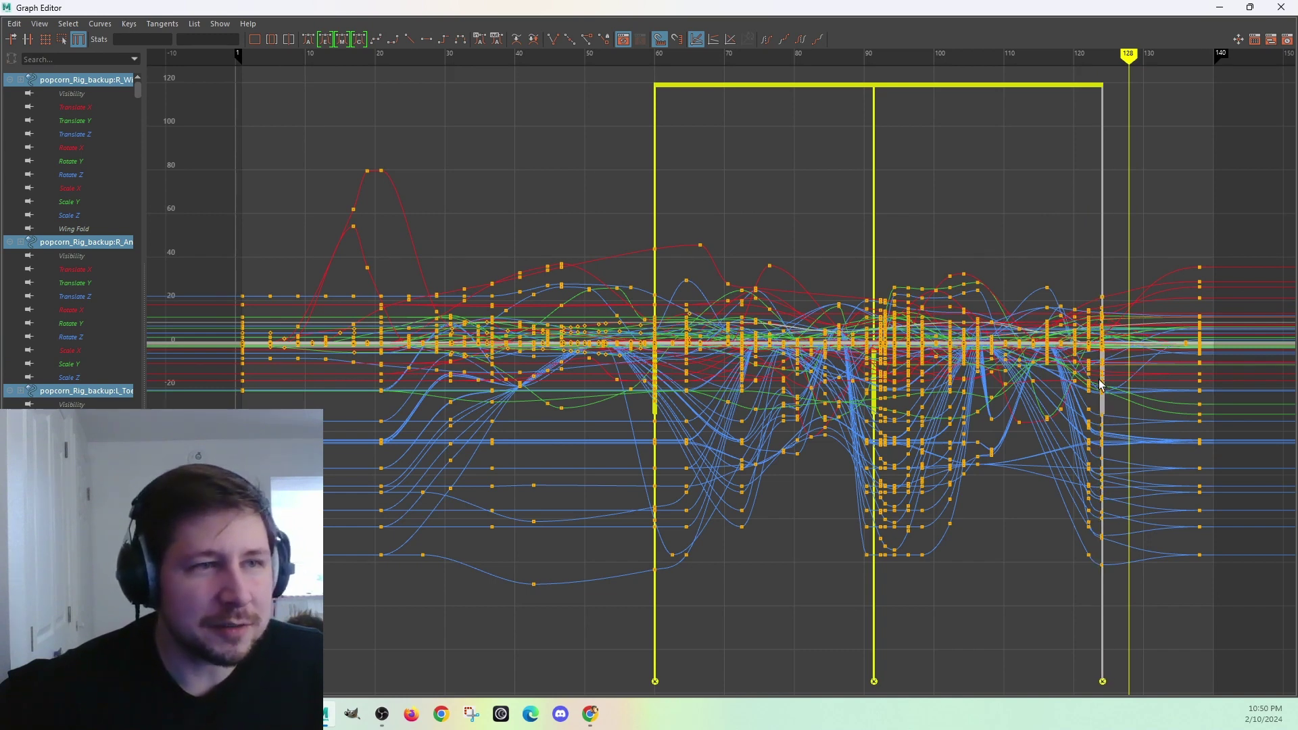
left_click_drag(1102, 499, 1100, 493)
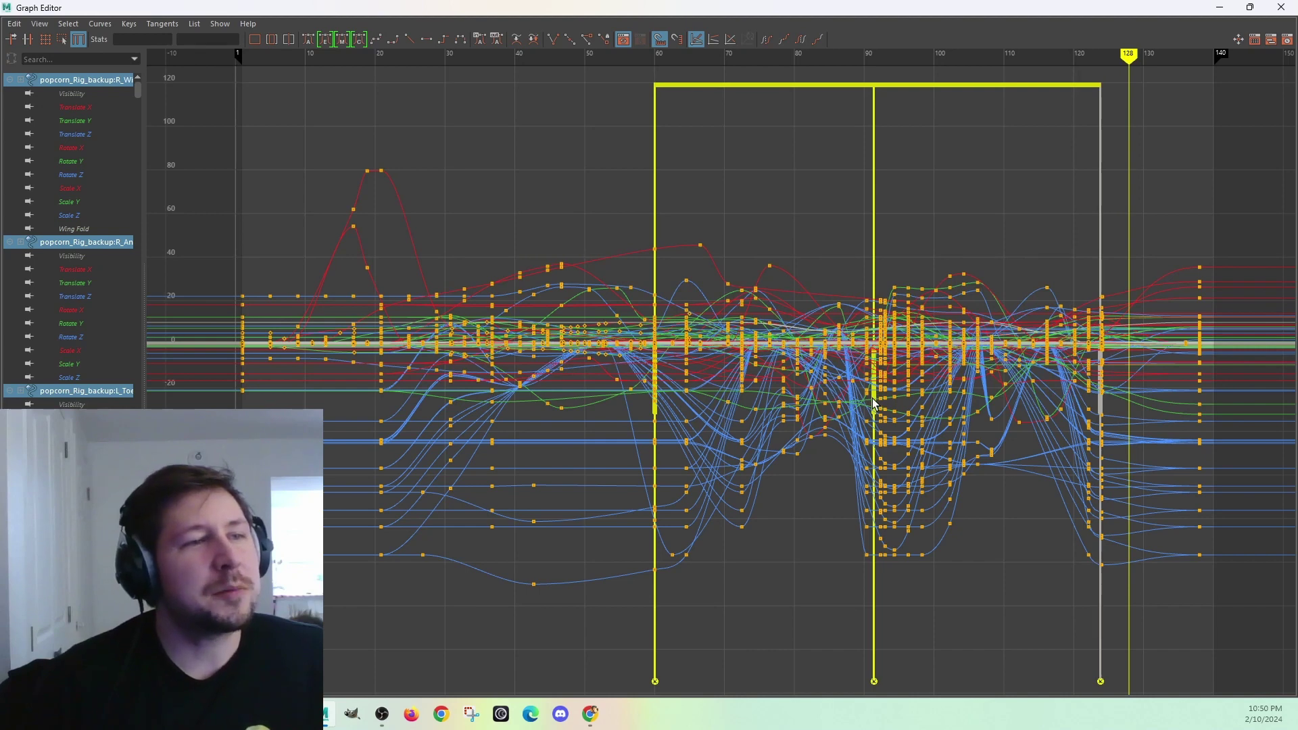
- Retime the keys by moving the middle marker back to about frame 81, and play the result in the viewport
left_click_drag(863, 401, 806, 404)
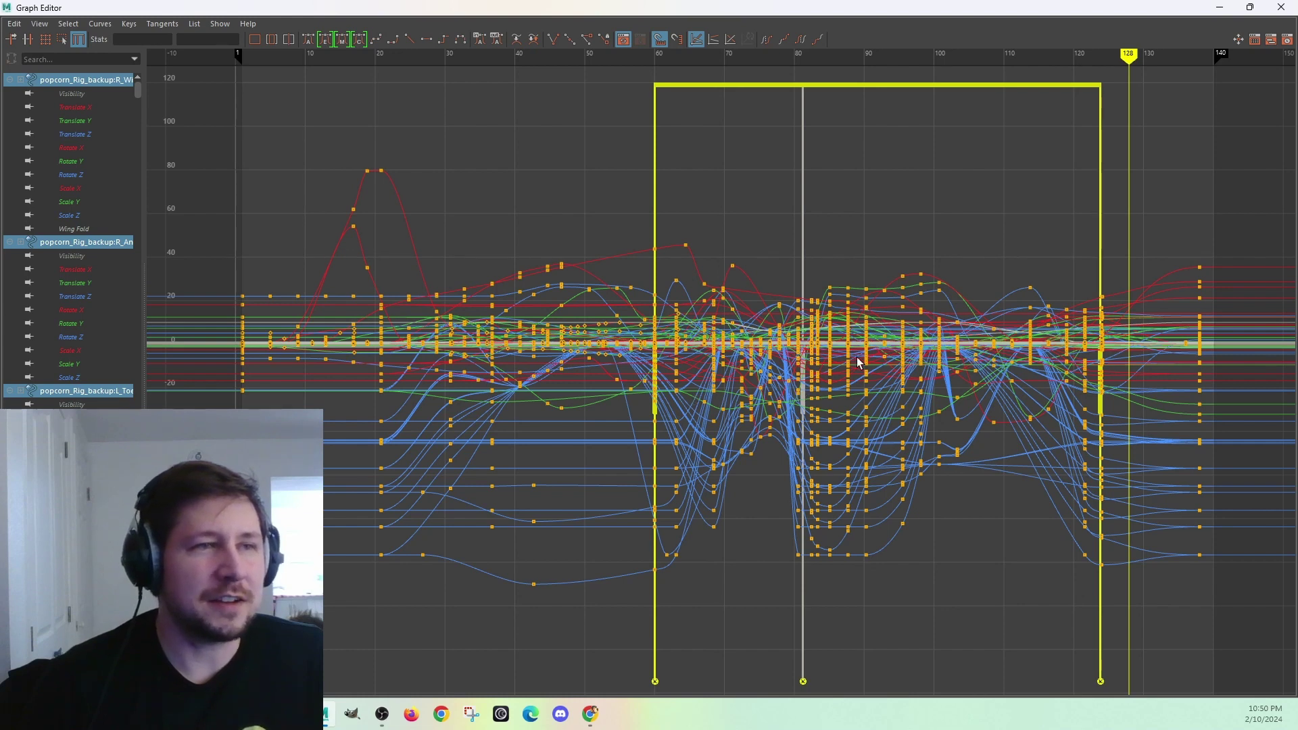
left_click(1222, 9)
left_click(1237, 635)
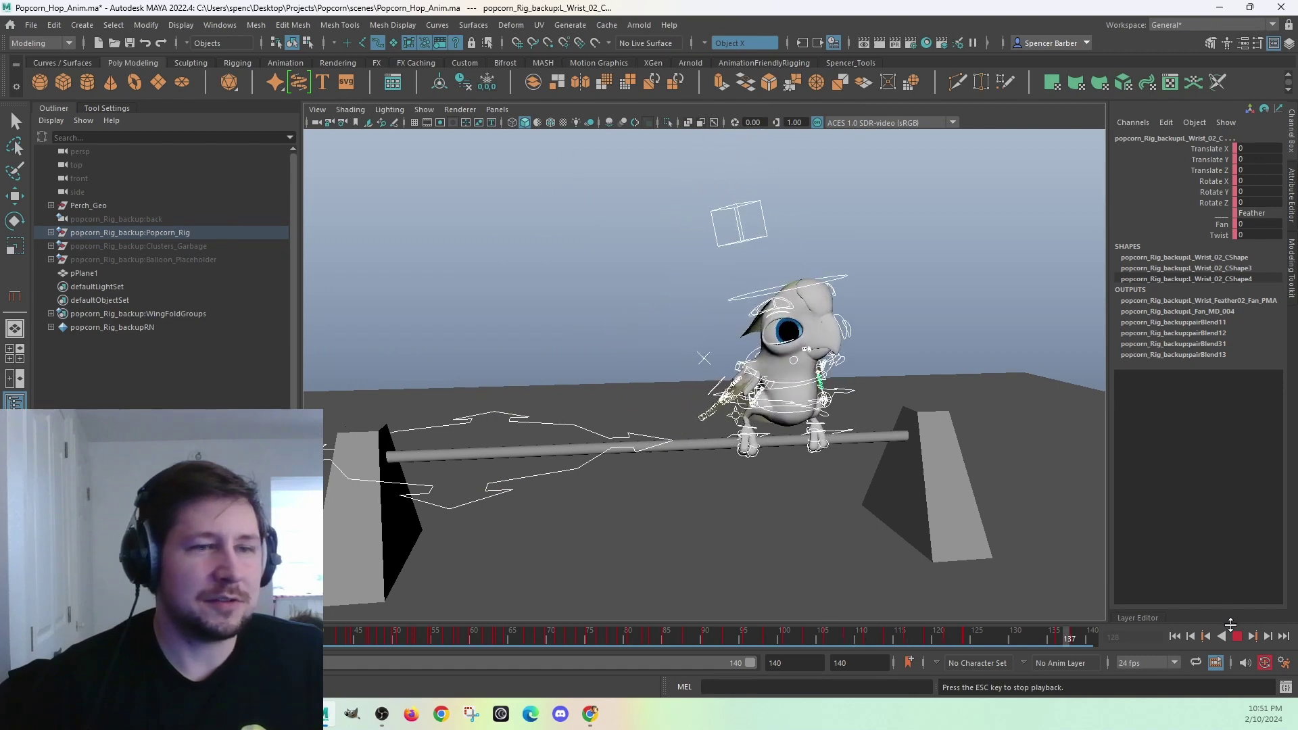
left_click(1237, 636)
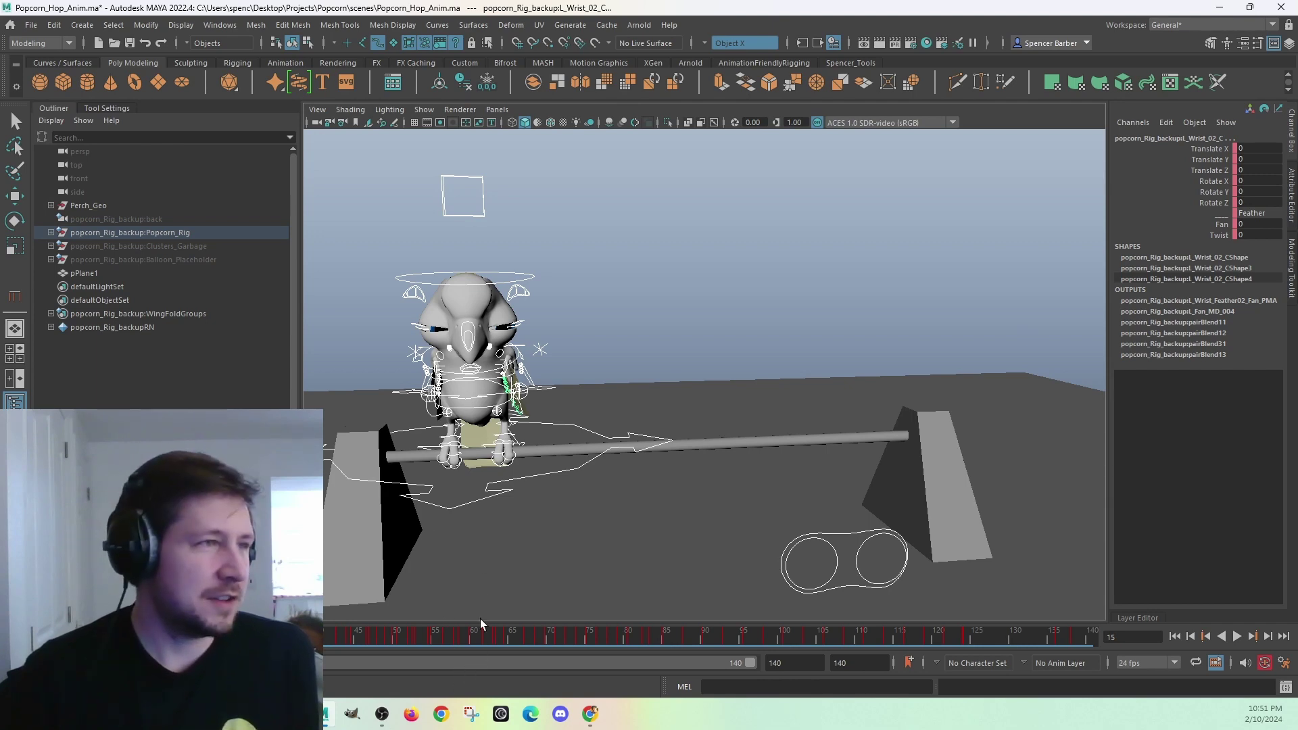
left_click_drag(642, 513, 666, 504, "alt")
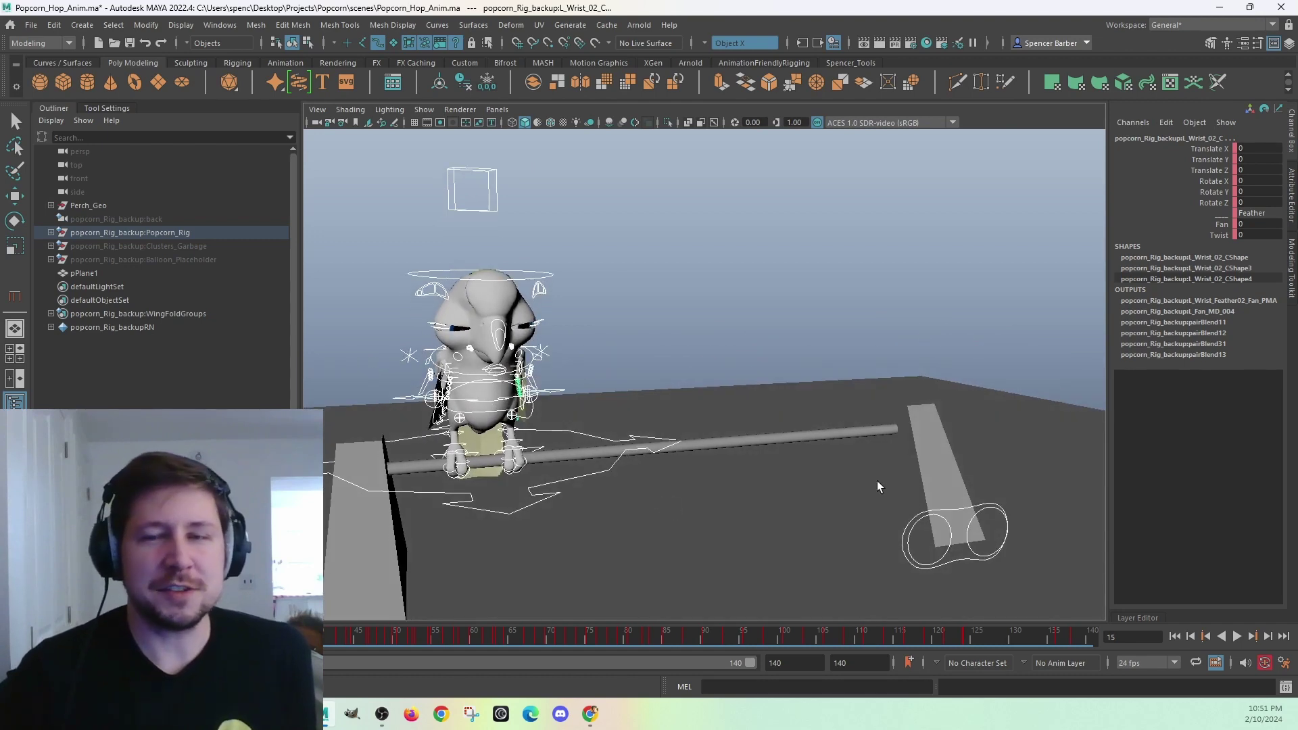